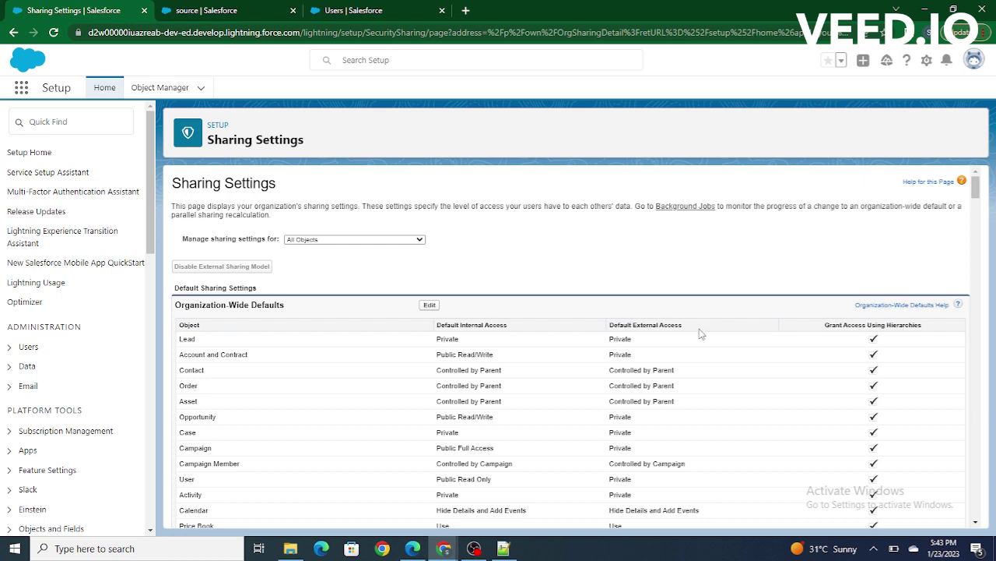
Confirm Leads have Private default access and bring up the ceo/coo role diagram note.
{"action": "left_click_drag", "start_coordinate": [460, 339], "coordinate": [184, 337]}
{"action": "left_click", "coordinate": [561, 244]}
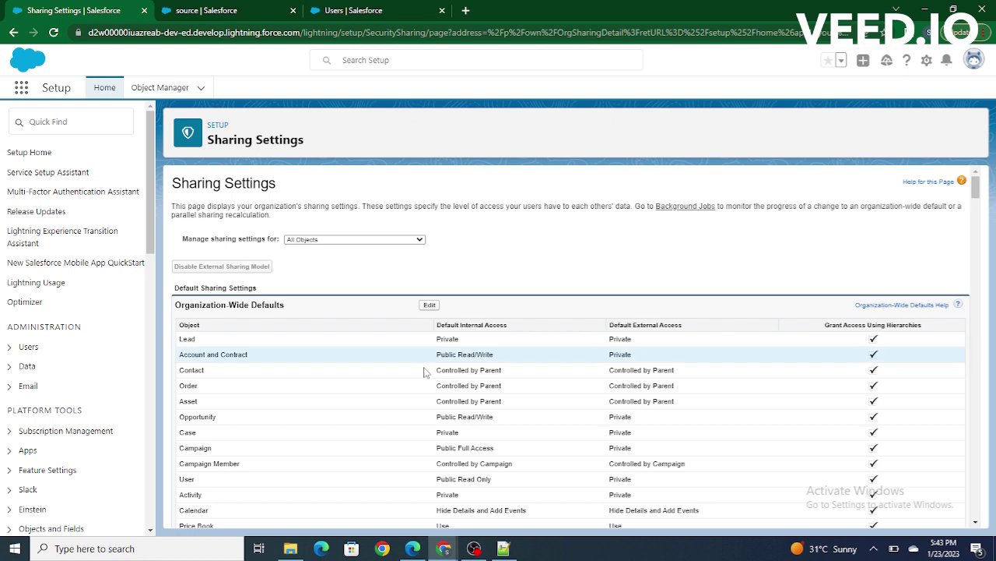
{"action": "left_click_drag", "start_coordinate": [459, 340], "coordinate": [166, 352]}
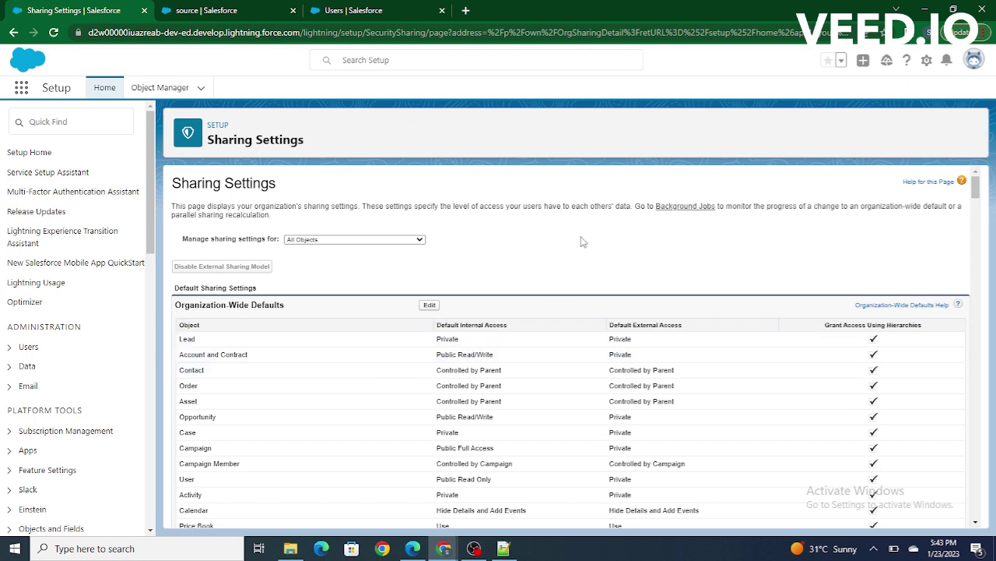
{"action": "left_click", "coordinate": [504, 548]}
{"action": "left_click", "coordinate": [483, 267]}
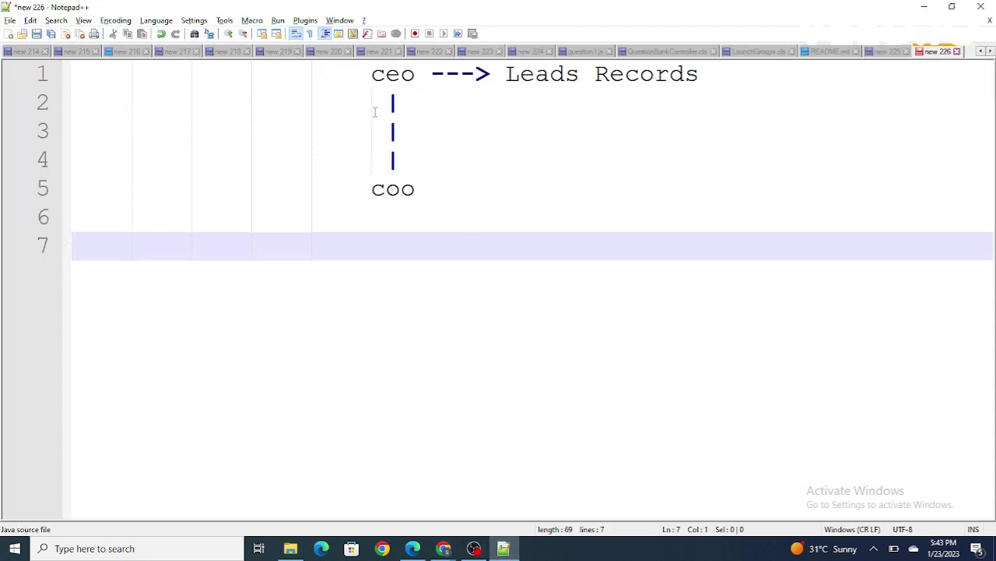
Review the 'ceo ---> Leads Records' line and the coo line in the role diagram note.
{"action": "left_click", "coordinate": [504, 548]}
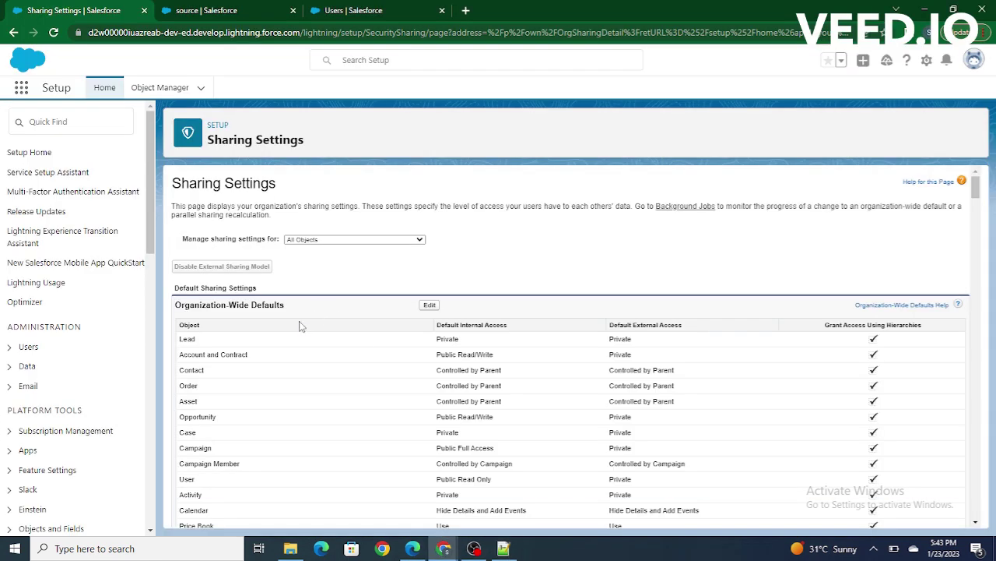
{"action": "left_click", "coordinate": [504, 548]}
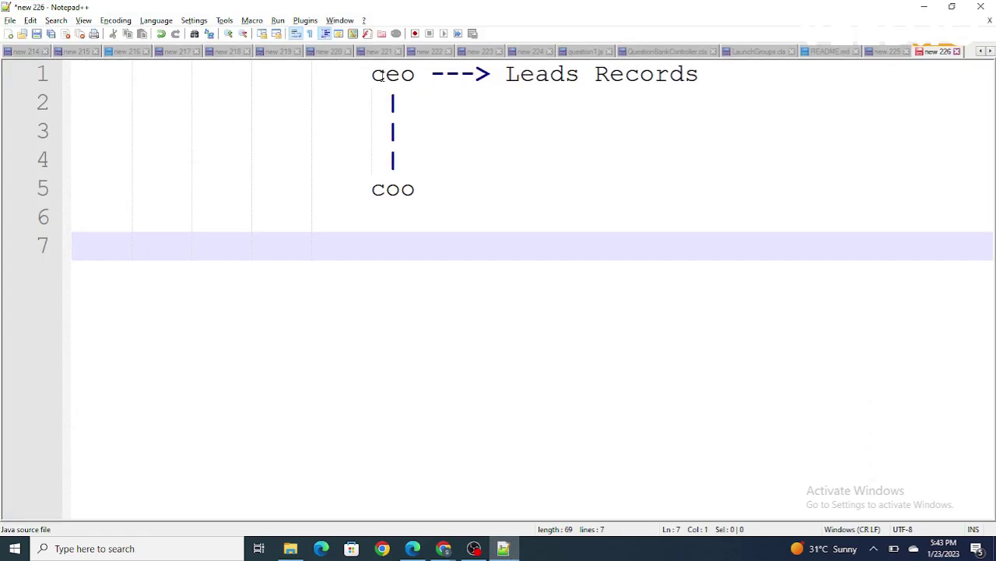
{"action": "left_click", "coordinate": [378, 74]}
{"action": "mouse_move", "coordinate": [372, 74]}
{"action": "left_mouse_down"}
{"action": "mouse_move", "coordinate": [699, 74]}
{"action": "mouse_move", "coordinate": [380, 64]}
{"action": "left_mouse_up"}
{"action": "double_click", "coordinate": [383, 71]}
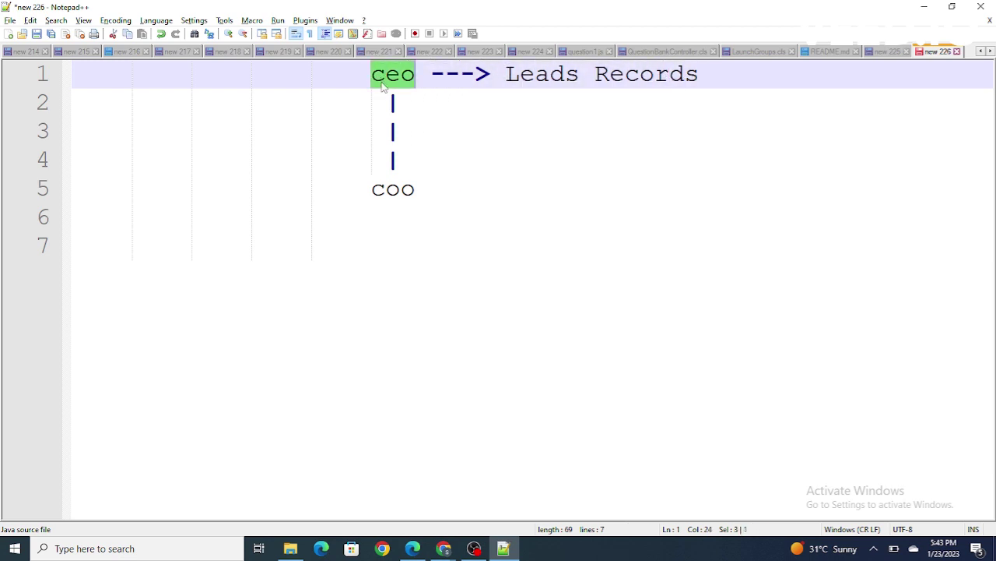
{"action": "double_click", "coordinate": [404, 196]}
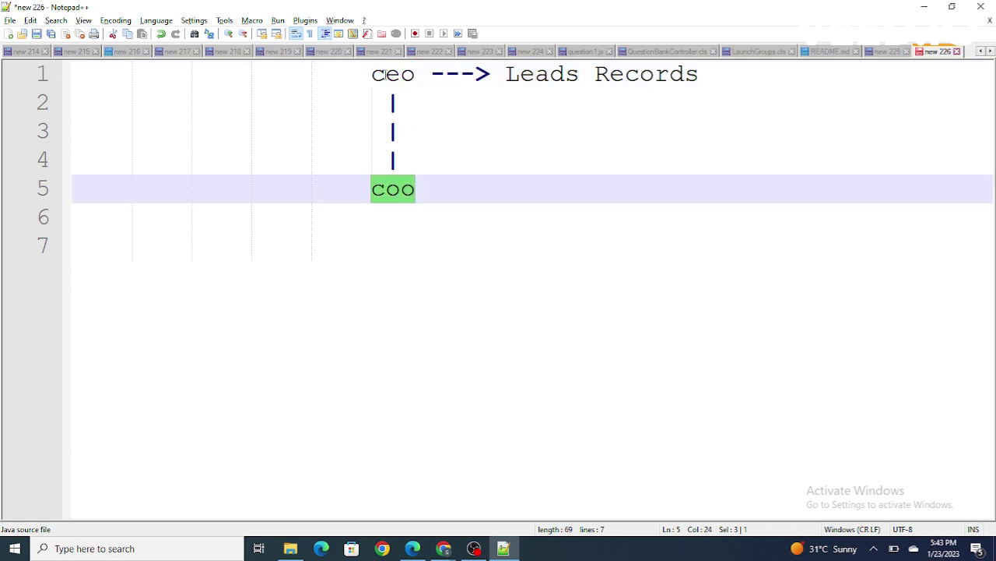
{"action": "double_click", "coordinate": [383, 74]}
{"action": "double_click", "coordinate": [562, 85]}
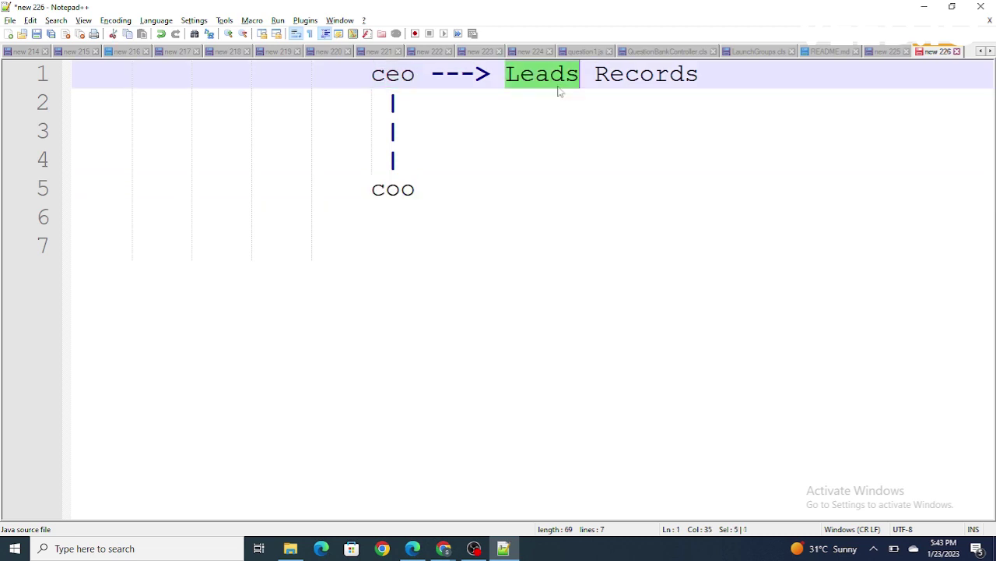
{"action": "double_click", "coordinate": [388, 78]}
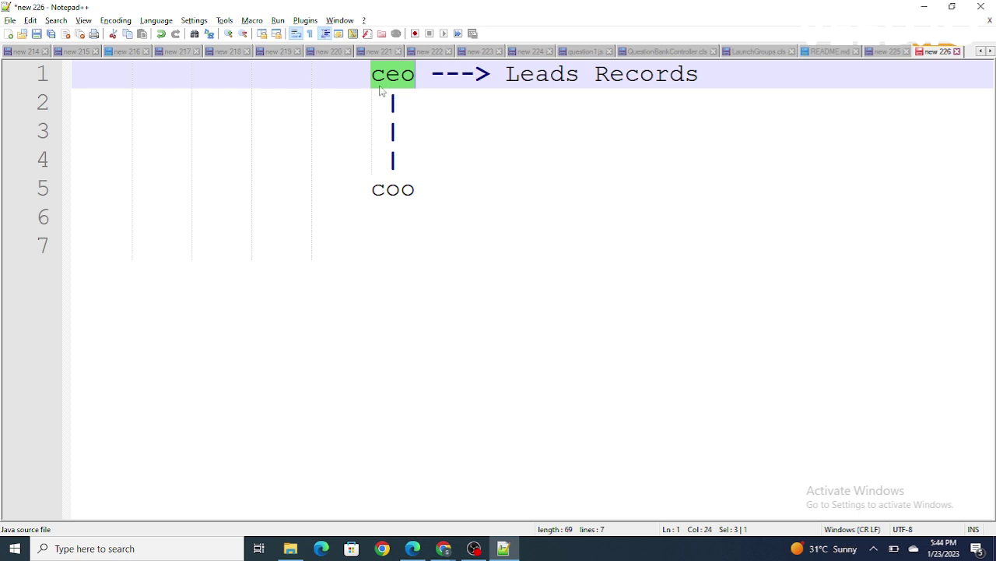
{"action": "double_click", "coordinate": [395, 190]}
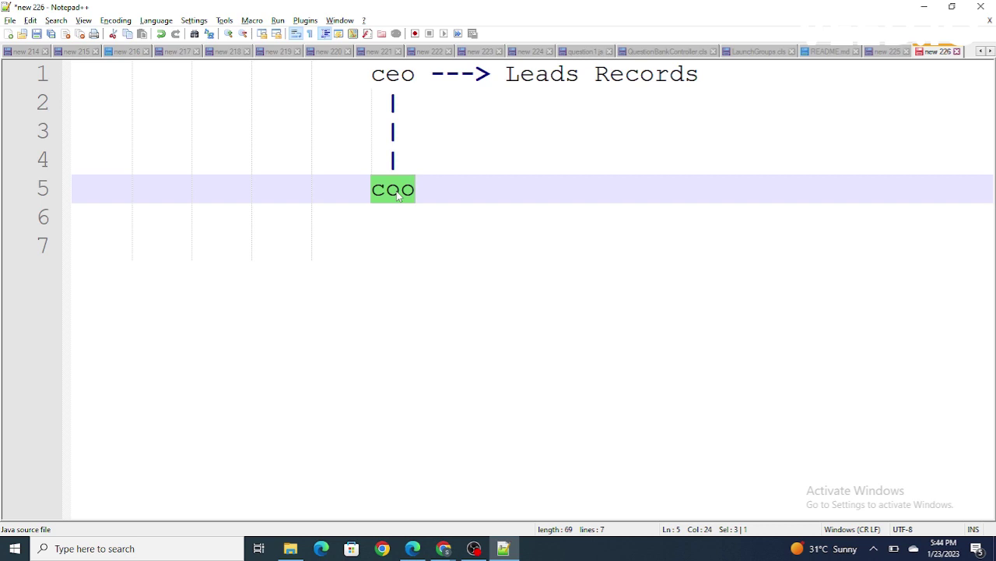
Append '(lead source = web)' to the coo line of the note.
{"action": "left_click", "coordinate": [432, 190]}
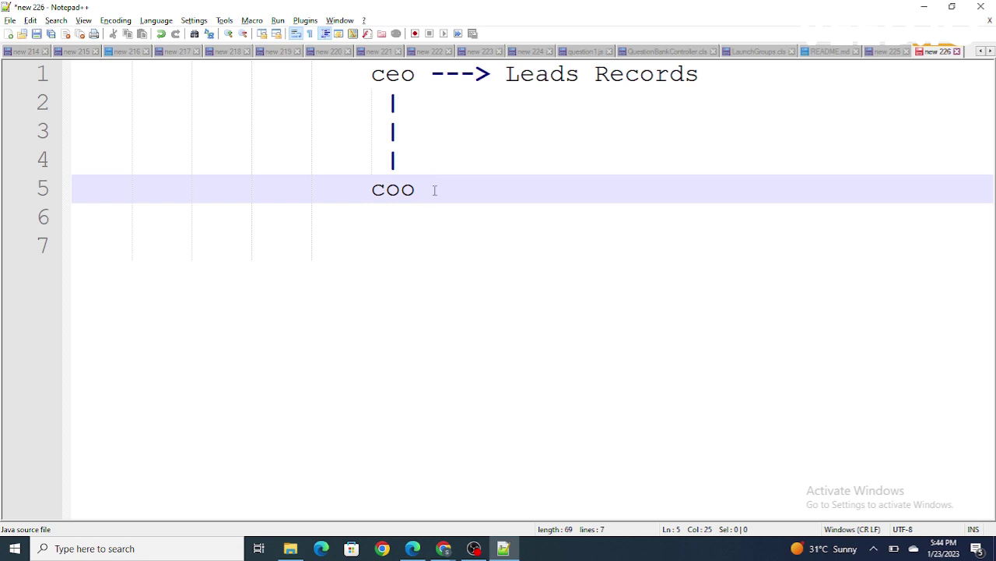
{"action": "type", "text": "("}
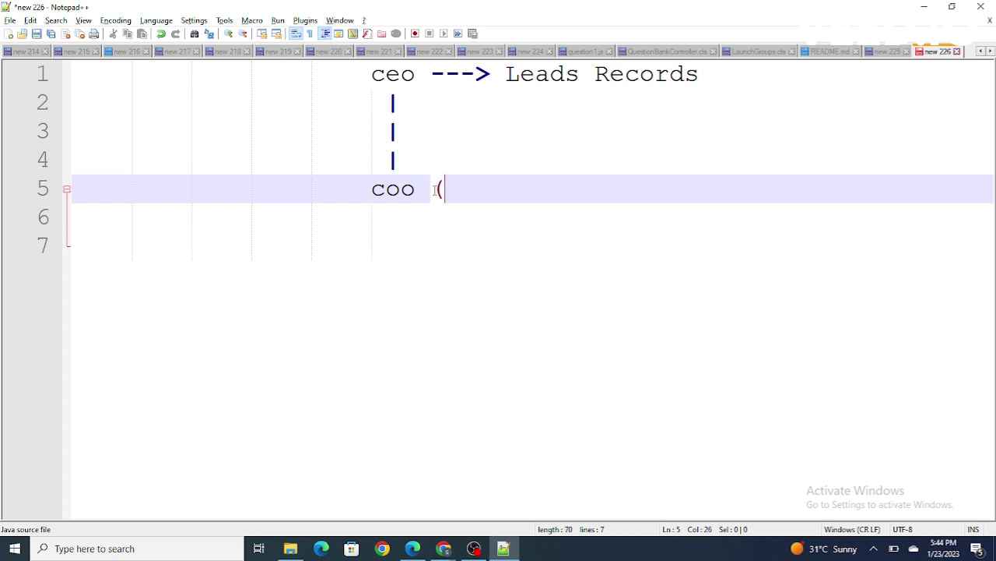
{"action": "type", "text": "lead "}
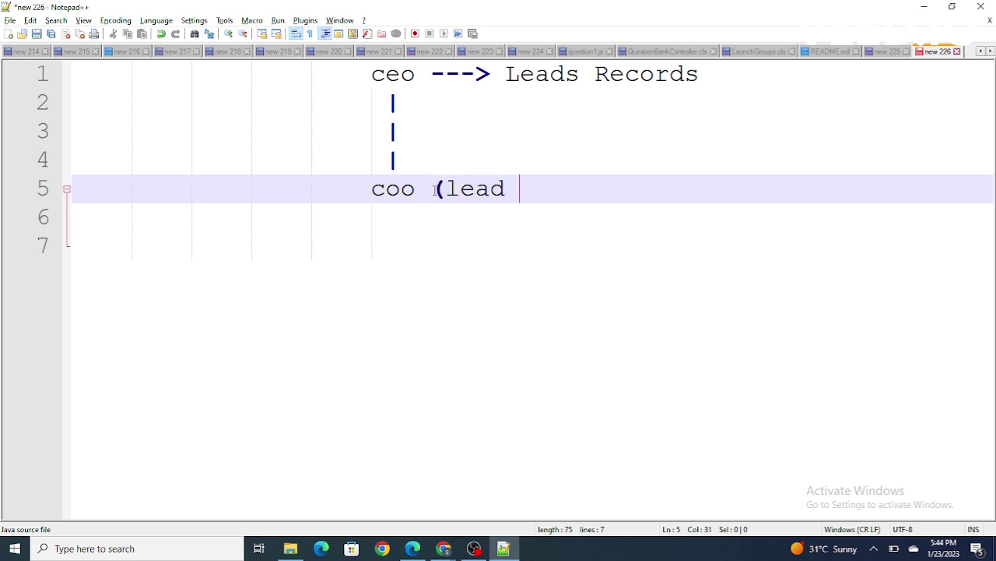
{"action": "type", "text": "source = "}
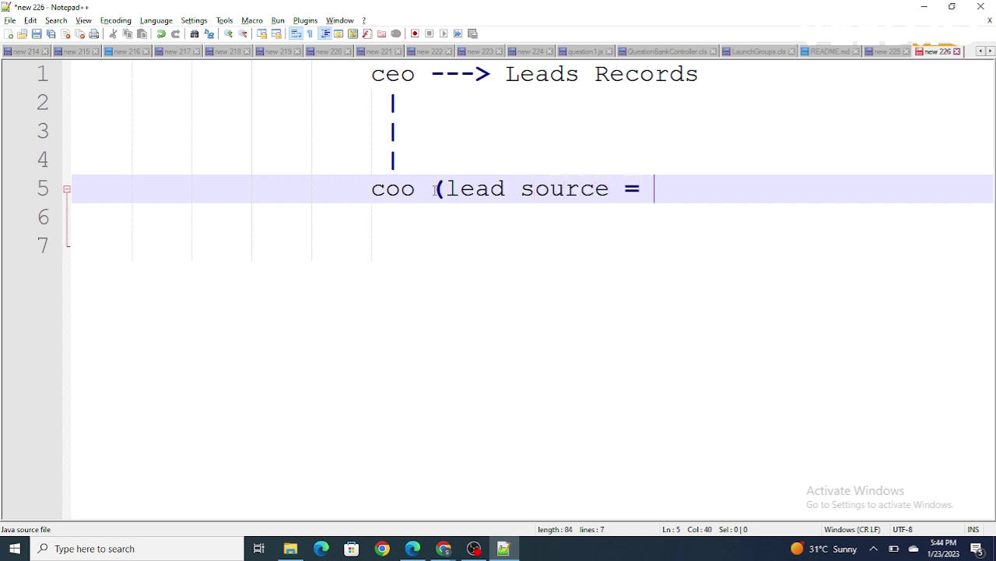
{"action": "type", "text": "web)"}
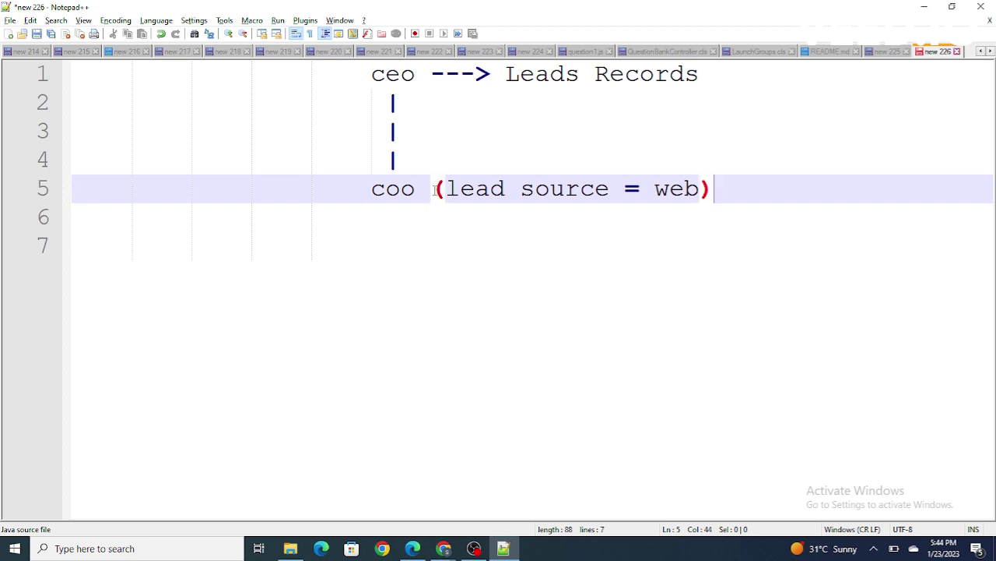
{"action": "double_click", "coordinate": [411, 194]}
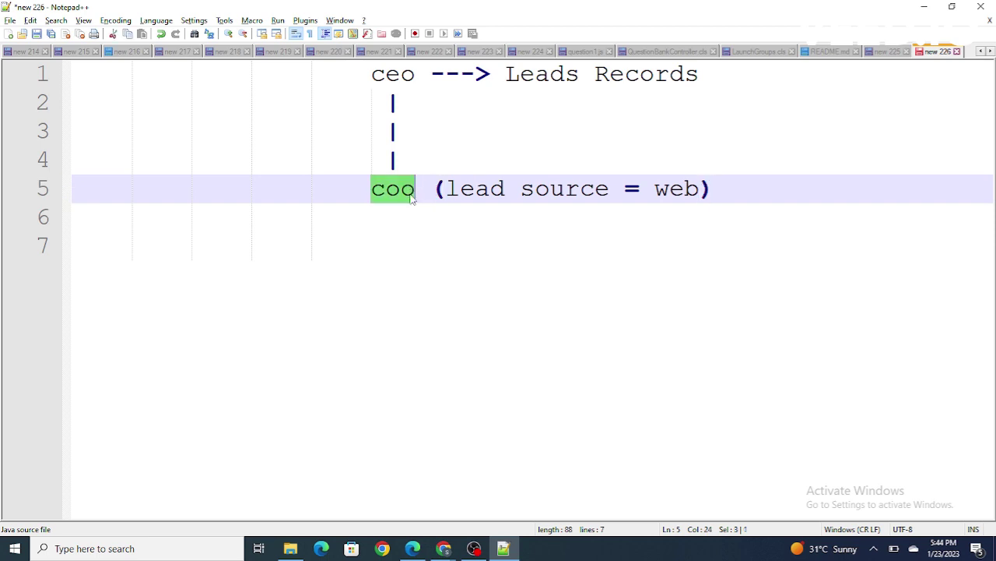
{"action": "double_click", "coordinate": [474, 195]}
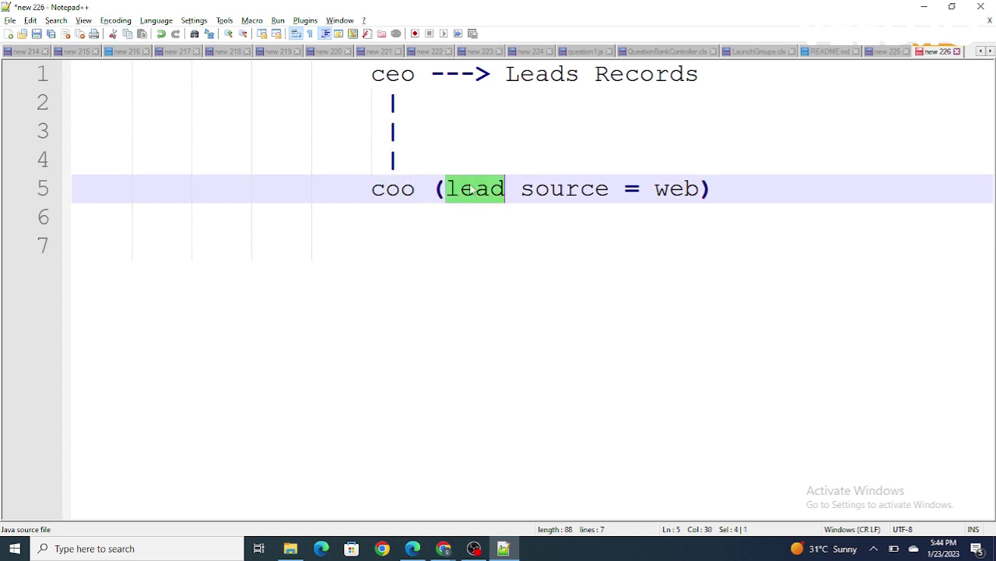
{"action": "double_click", "coordinate": [549, 201]}
{"action": "double_click", "coordinate": [692, 194]}
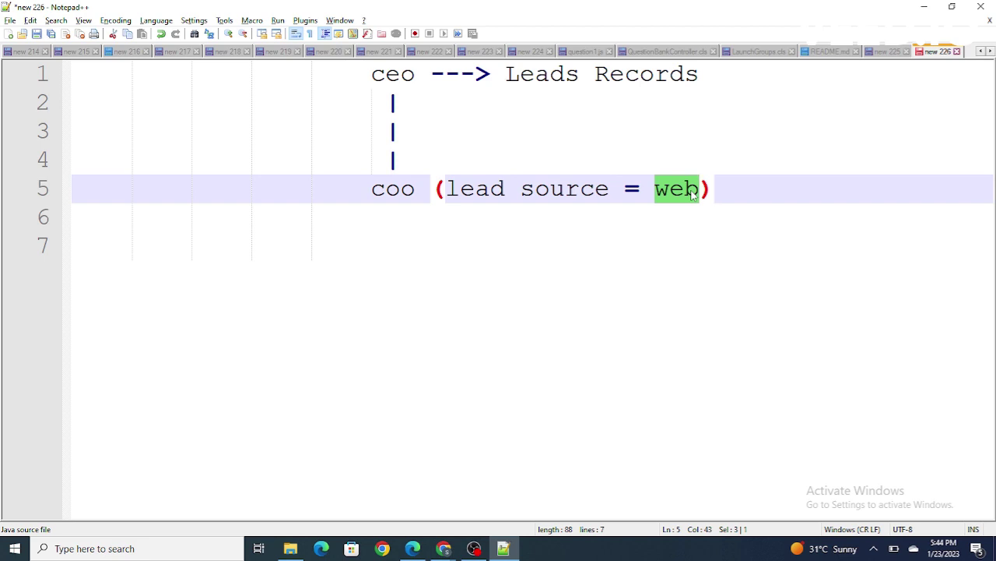
{"action": "left_click_drag", "start_coordinate": [506, 73], "coordinate": [678, 234]}
{"action": "left_click", "coordinate": [608, 191]}
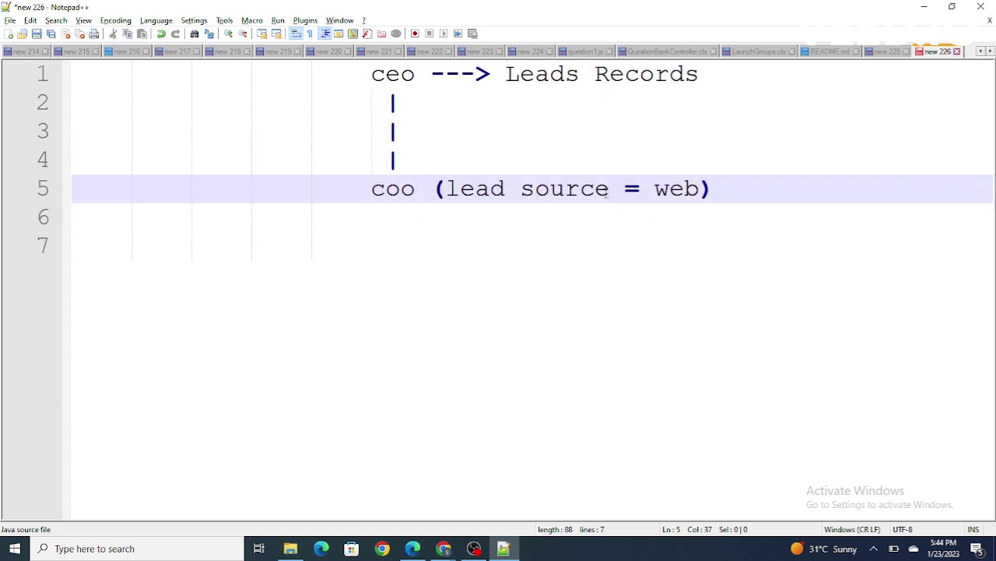
{"action": "double_click", "coordinate": [468, 191]}
{"action": "double_click", "coordinate": [569, 194]}
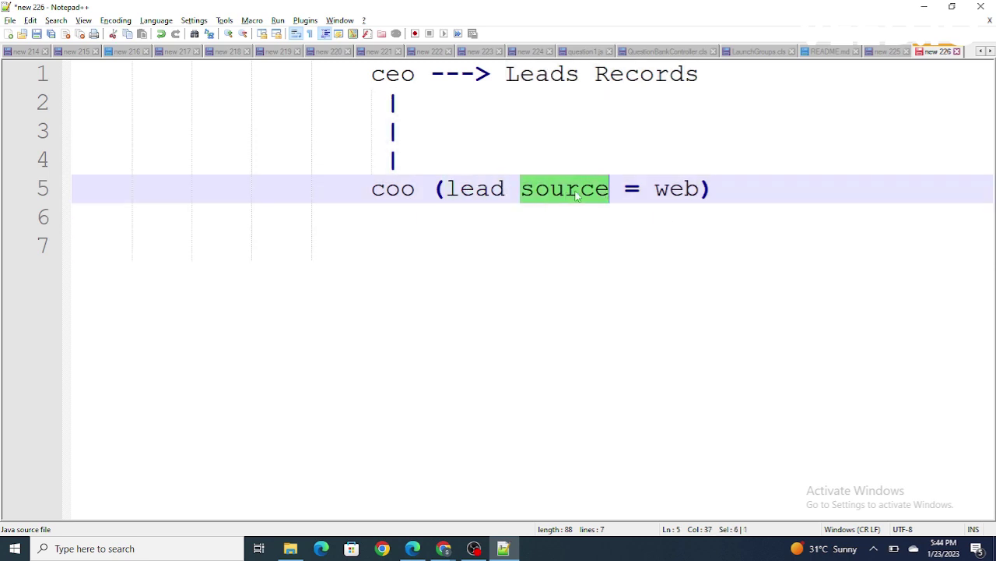
{"action": "left_click", "coordinate": [721, 196]}
{"action": "double_click", "coordinate": [693, 190]}
Check on the user detail page that the user's role is COO.
{"action": "left_click", "coordinate": [412, 548]}
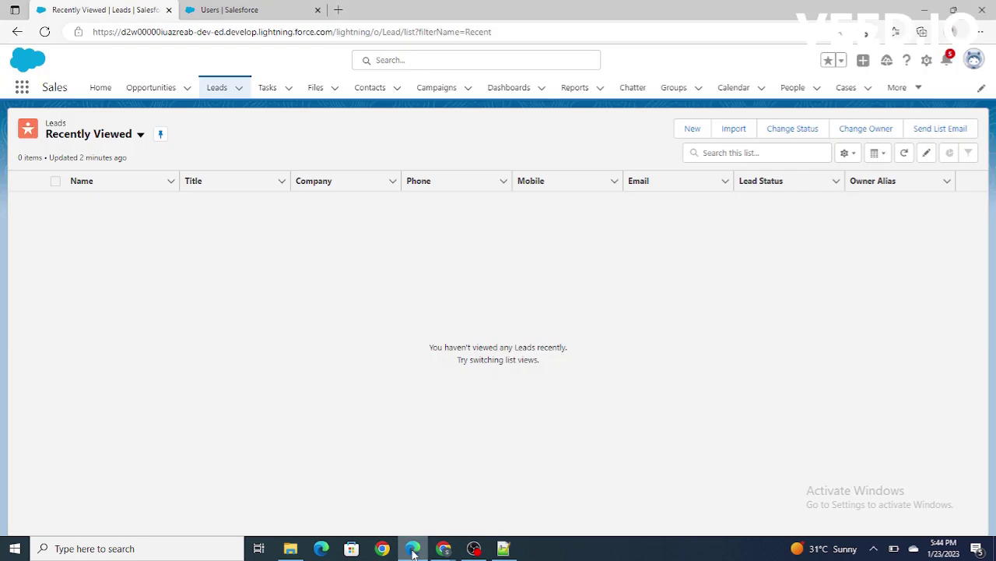
{"action": "left_click", "coordinate": [233, 9]}
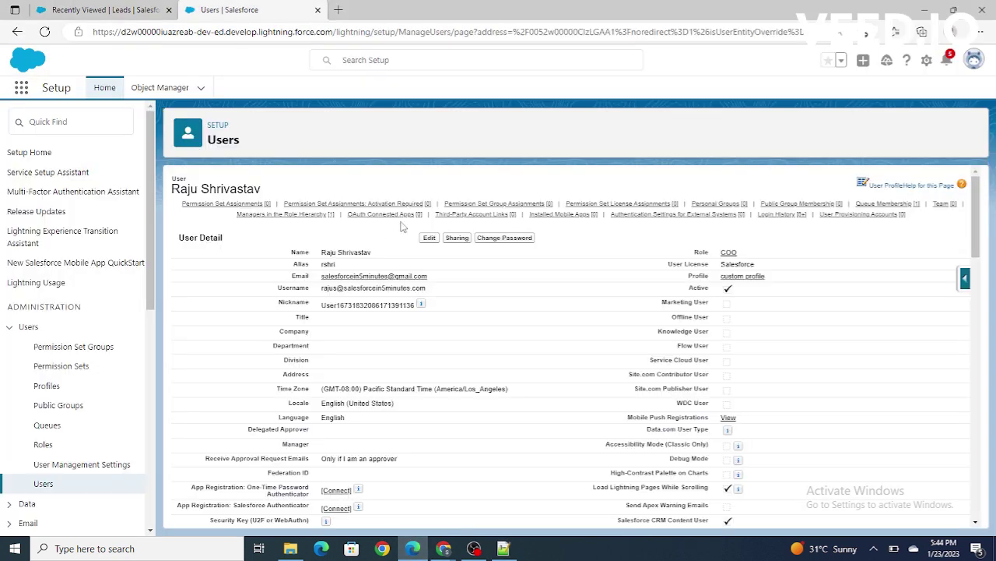
{"action": "left_click_drag", "start_coordinate": [770, 261], "coordinate": [677, 258]}
{"action": "left_click", "coordinate": [146, 7]}
{"action": "left_click", "coordinate": [228, 8]}
{"action": "left_click", "coordinate": [100, 8]}
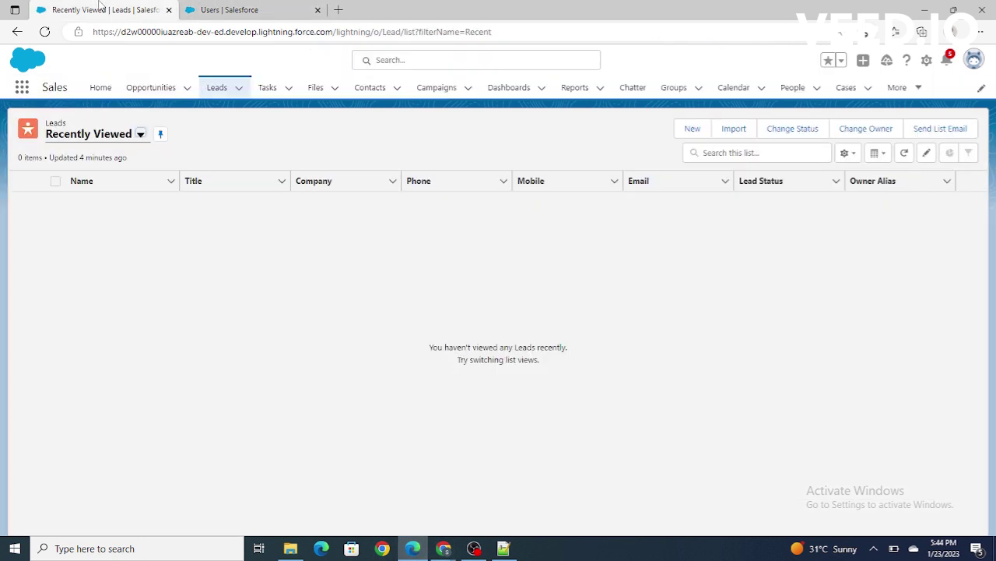
{"action": "left_click", "coordinate": [982, 56]}
{"action": "left_click", "coordinate": [710, 70]}
Reload Leads and show the empty All Open Leads view, then return to Sharing Settings.
{"action": "left_click", "coordinate": [46, 31]}
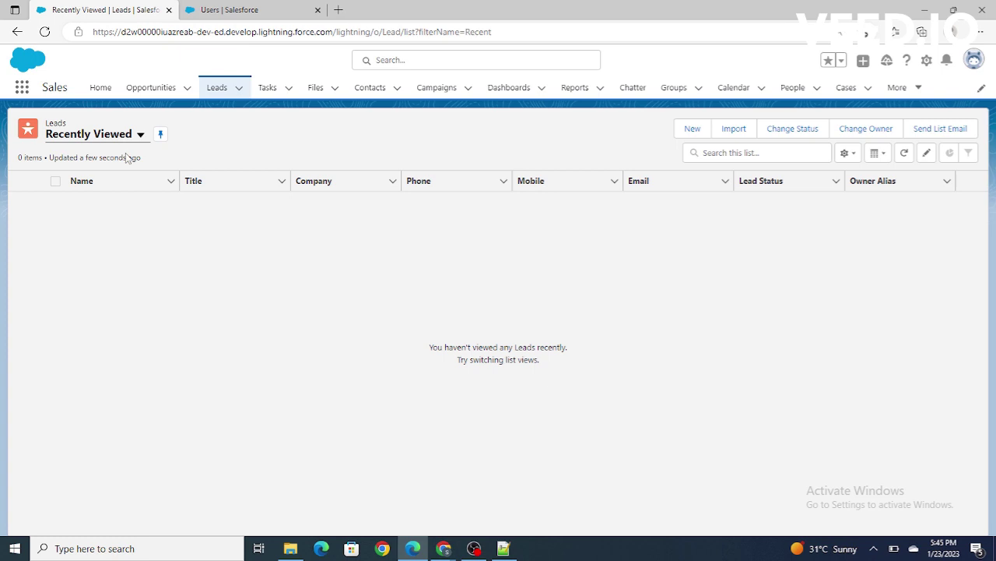
{"action": "left_click", "coordinate": [141, 134]}
{"action": "left_click", "coordinate": [126, 181]}
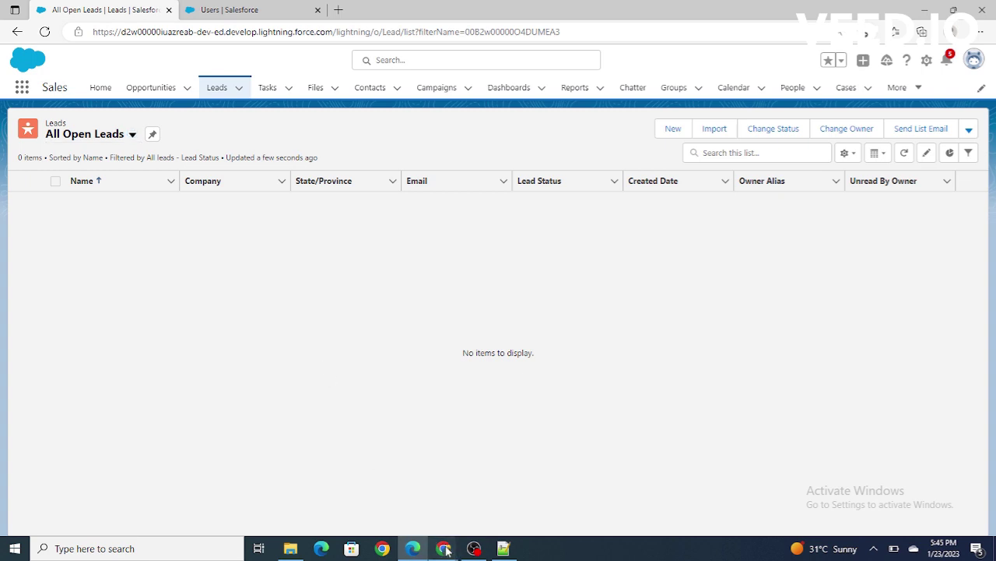
{"action": "mouse_move", "coordinate": [443, 548]}
{"action": "left_click", "coordinate": [512, 498]}
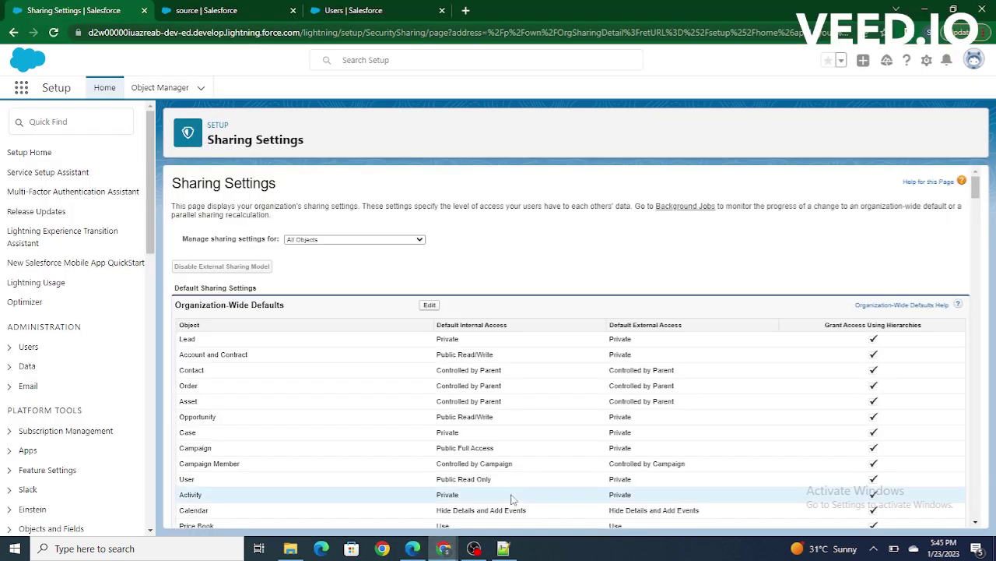
Look over the CEO user's details and role notes, then go to the source lead tab.
{"action": "left_click", "coordinate": [350, 10]}
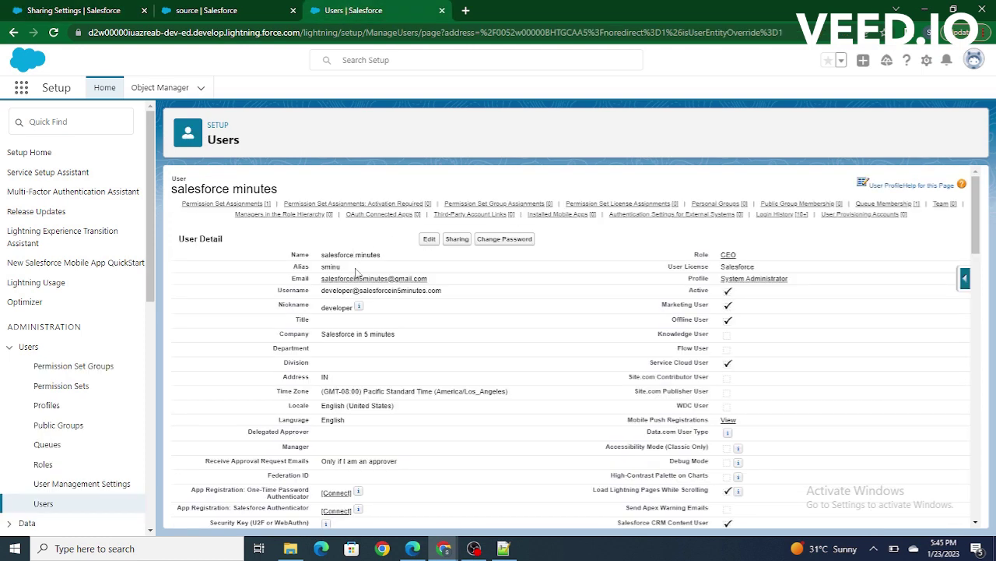
{"action": "left_click", "coordinate": [504, 548]}
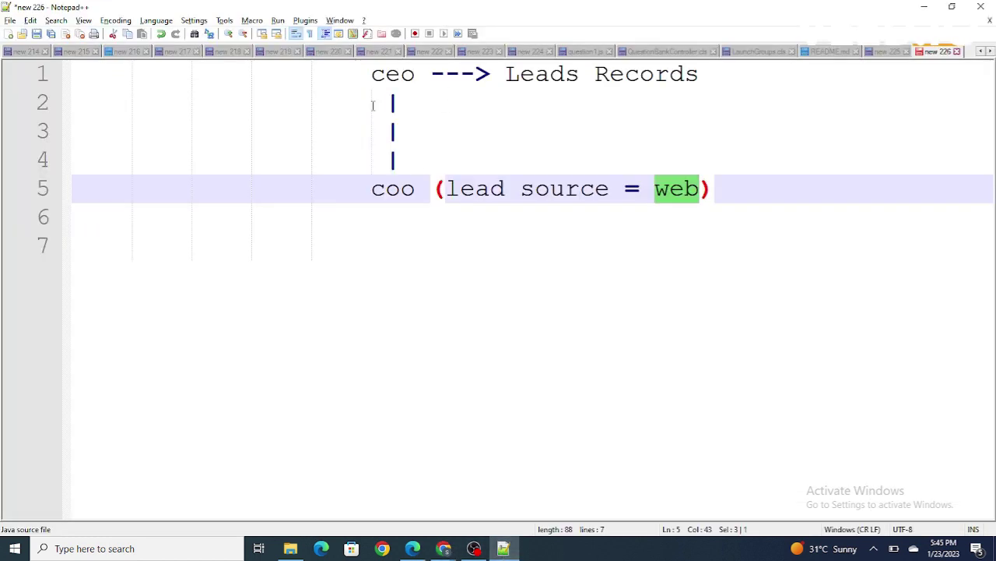
{"action": "left_click", "coordinate": [504, 548]}
{"action": "left_click", "coordinate": [77, 10]}
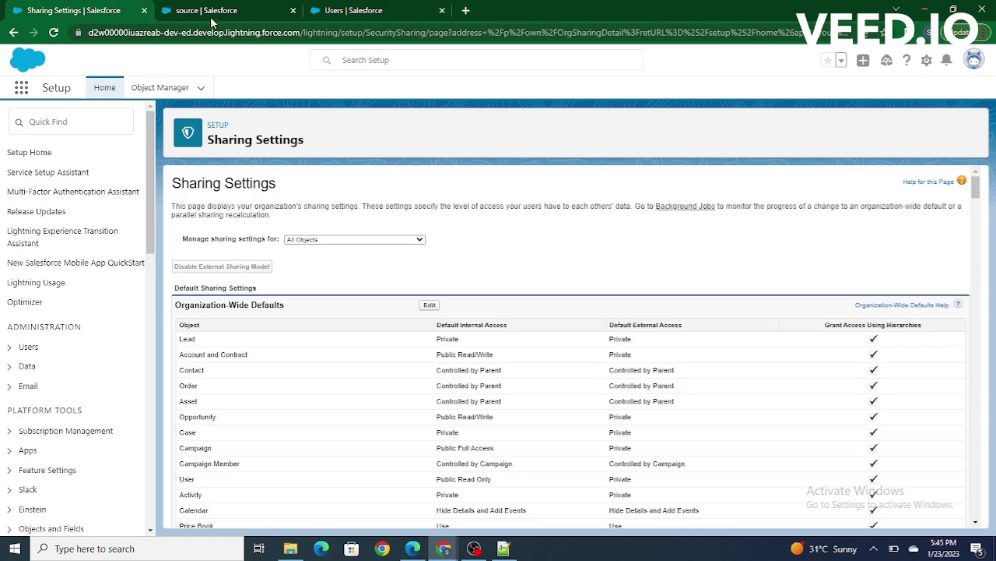
{"action": "left_click", "coordinate": [204, 10]}
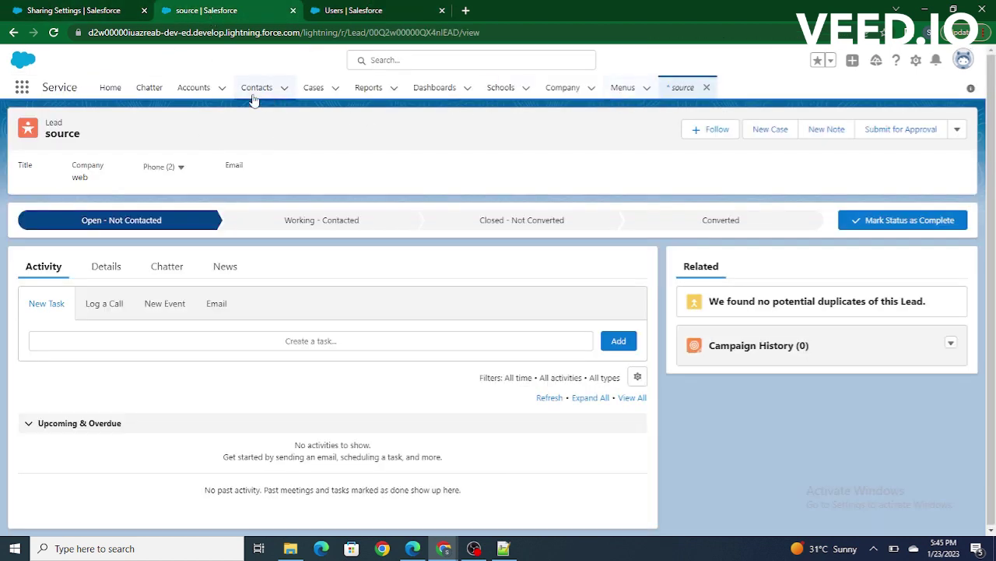
Search 'lead' in the App Launcher and open the Leads Recently Viewed list.
{"action": "left_click", "coordinate": [22, 87]}
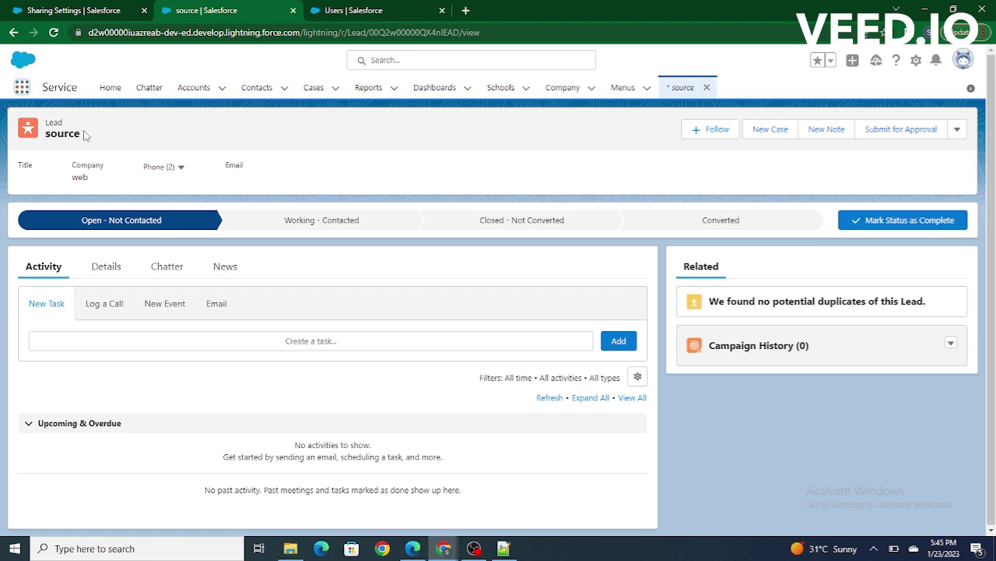
{"action": "type", "text": "lead"}
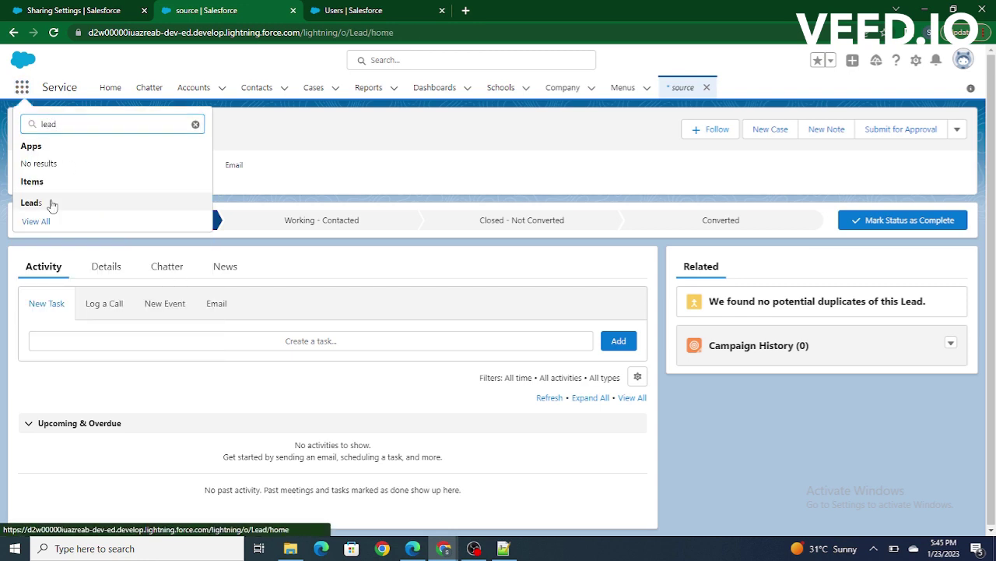
{"action": "left_click", "coordinate": [31, 202]}
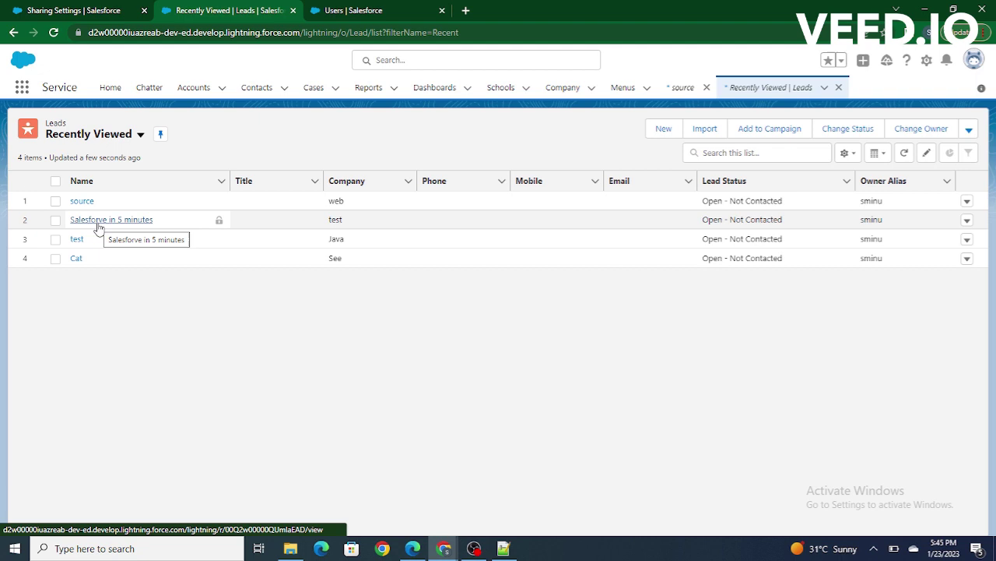
{"action": "left_click", "coordinate": [413, 548]}
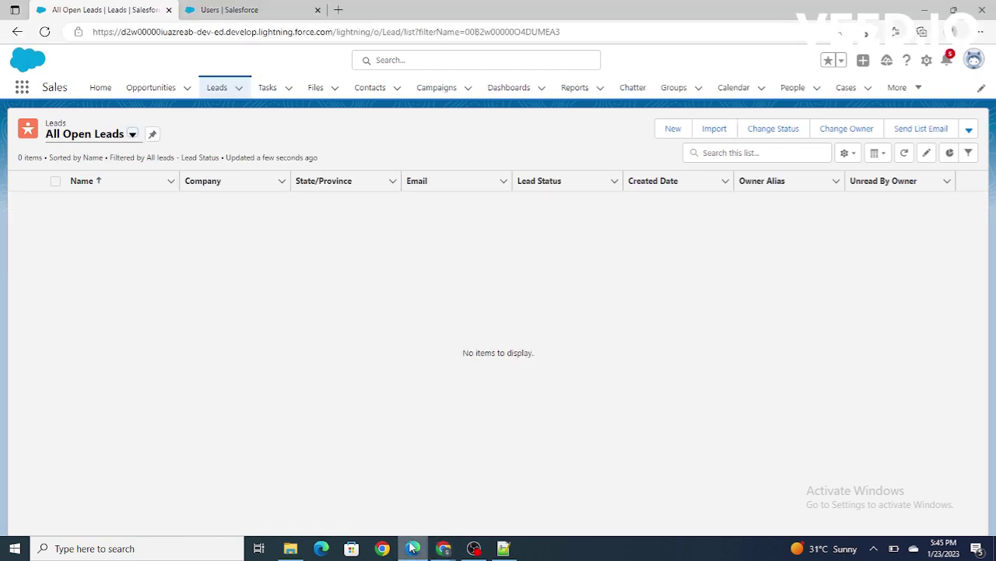
{"action": "left_click", "coordinate": [412, 548]}
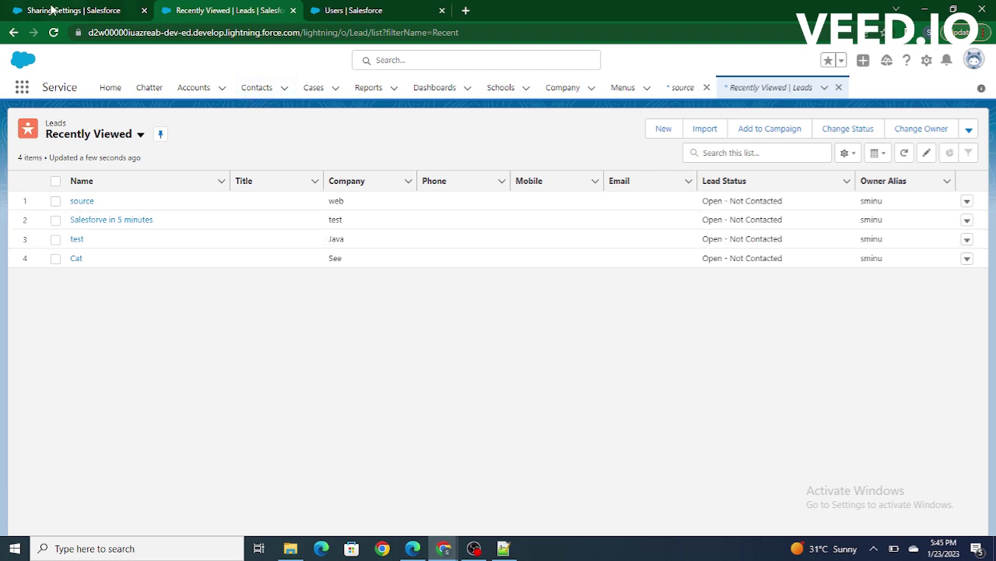
{"action": "left_click", "coordinate": [53, 10]}
Scroll Sharing Settings to the Lead Sharing Rules section.
{"action": "scroll", "coordinate": [411, 275], "scroll_direction": "down", "scroll_amount": 5}
{"action": "scroll", "coordinate": [409, 272], "scroll_direction": "down", "scroll_amount": 10}
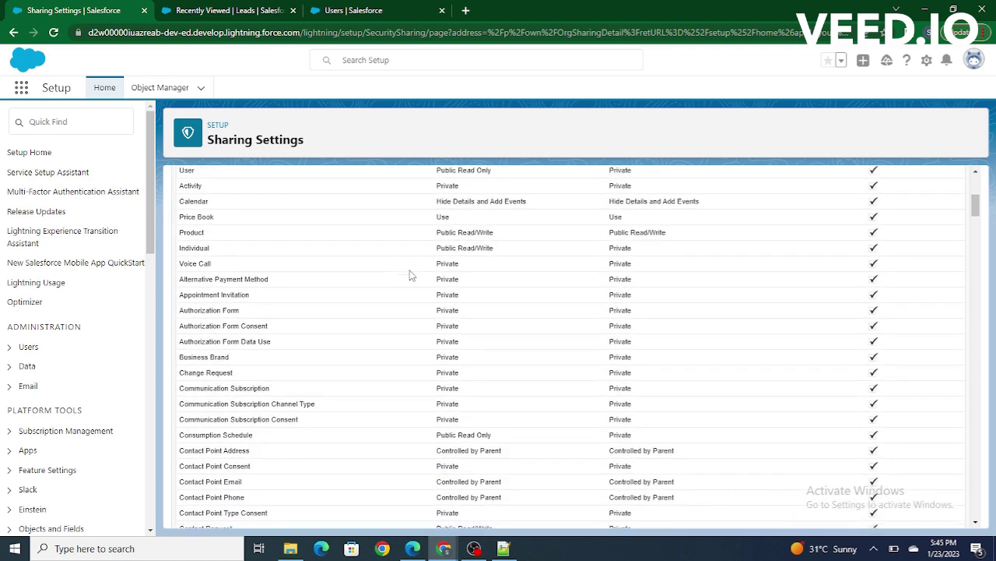
{"action": "scroll", "coordinate": [380, 421], "scroll_direction": "down", "scroll_amount": 8}
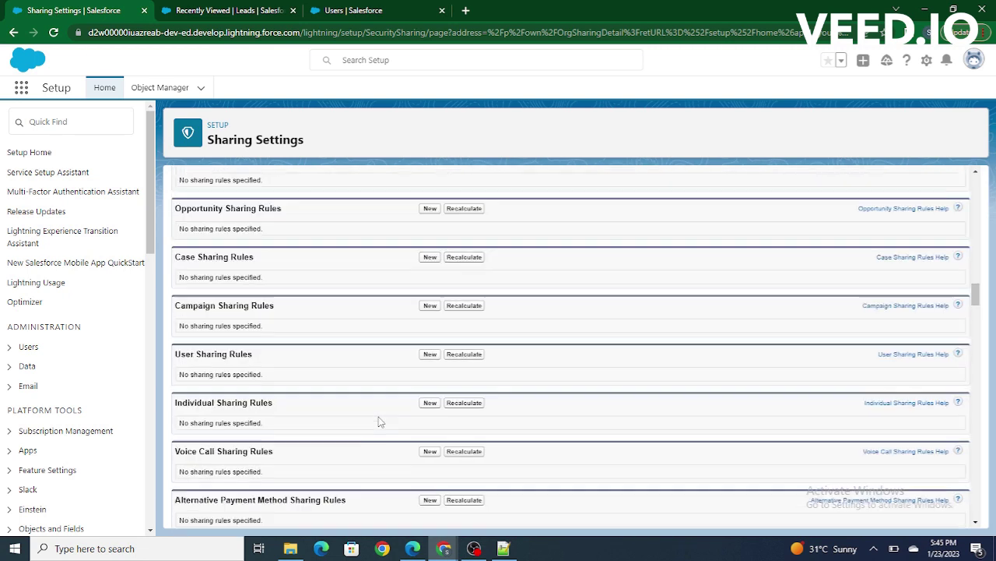
{"action": "scroll", "coordinate": [380, 422], "scroll_direction": "up", "scroll_amount": 3}
{"action": "scroll", "coordinate": [380, 421], "scroll_direction": "up", "scroll_amount": 1}
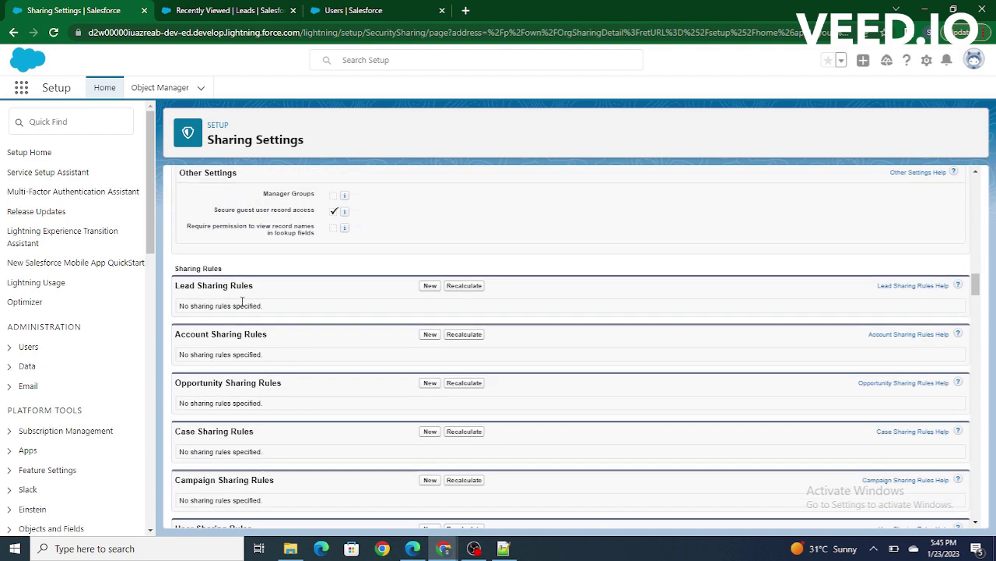
{"action": "left_click_drag", "start_coordinate": [265, 288], "coordinate": [175, 286]}
{"action": "left_click", "coordinate": [295, 300]}
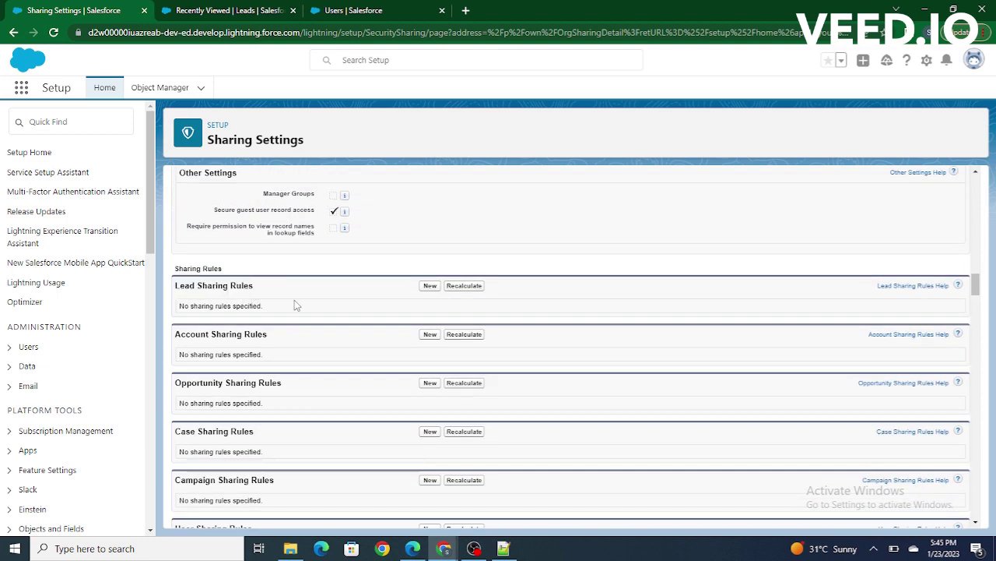
Create a new Lead sharing rule labelled 'Share if lead source is Web' with matching Rule Name.
{"action": "left_click", "coordinate": [429, 286]}
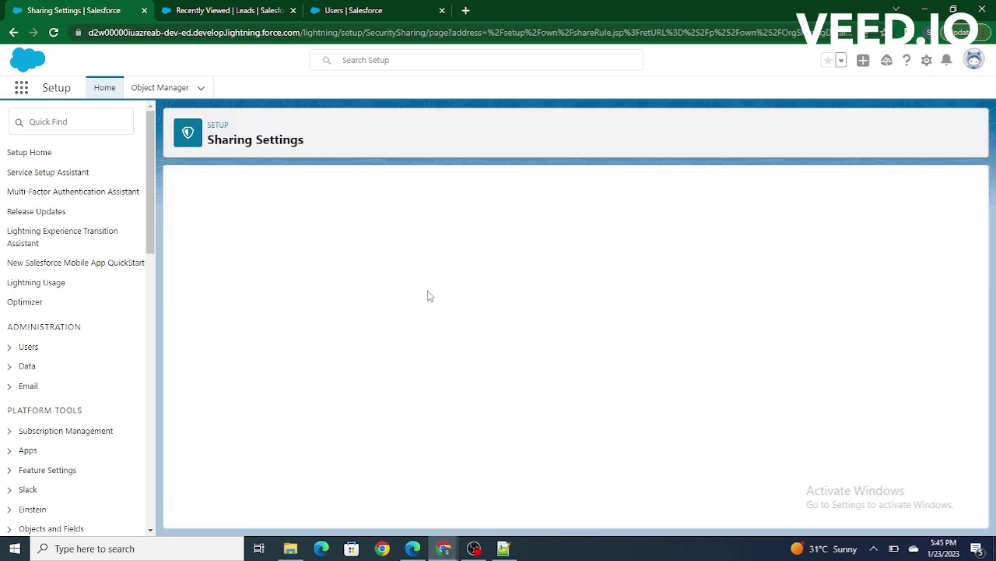
{"action": "left_click", "coordinate": [396, 285]}
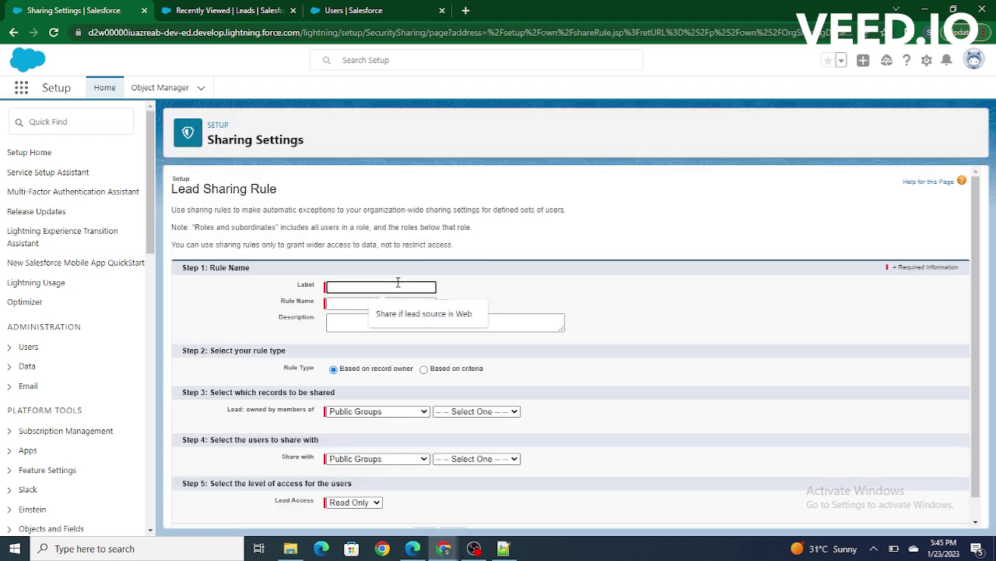
{"action": "left_click", "coordinate": [418, 313]}
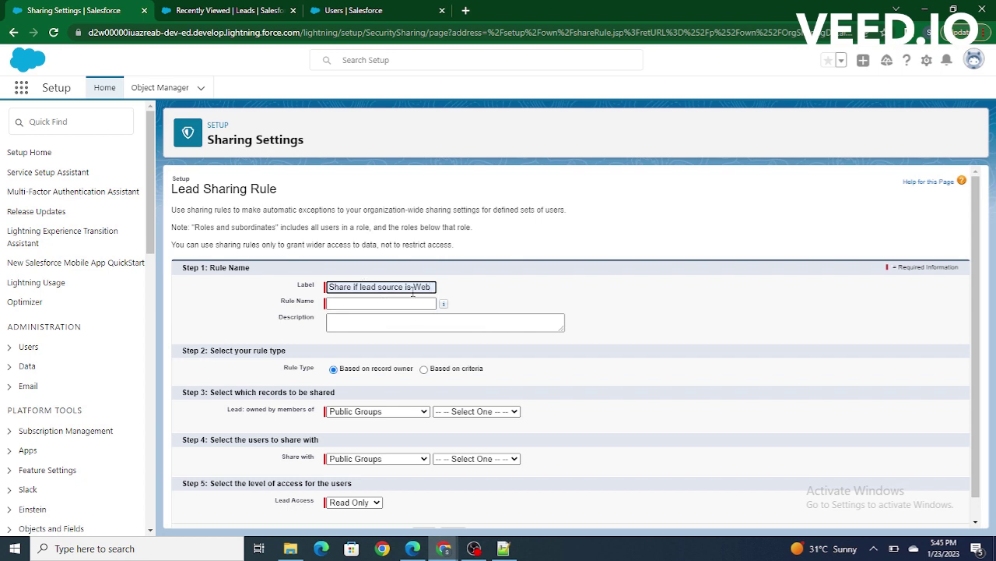
{"action": "left_click", "coordinate": [508, 294]}
{"action": "scroll", "coordinate": [303, 358], "scroll_direction": "down", "scroll_amount": 1}
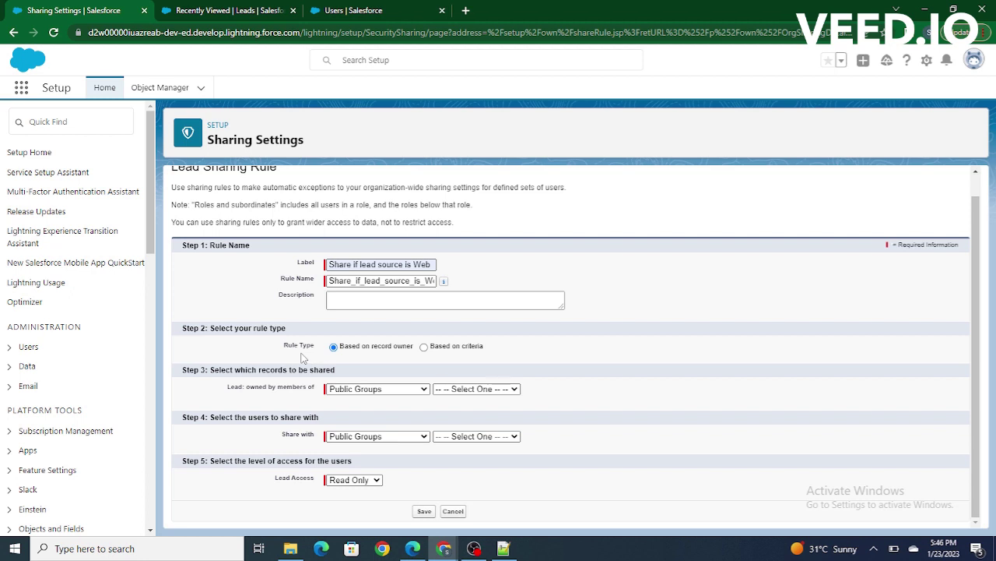
{"action": "left_click_drag", "start_coordinate": [491, 352], "coordinate": [437, 349]}
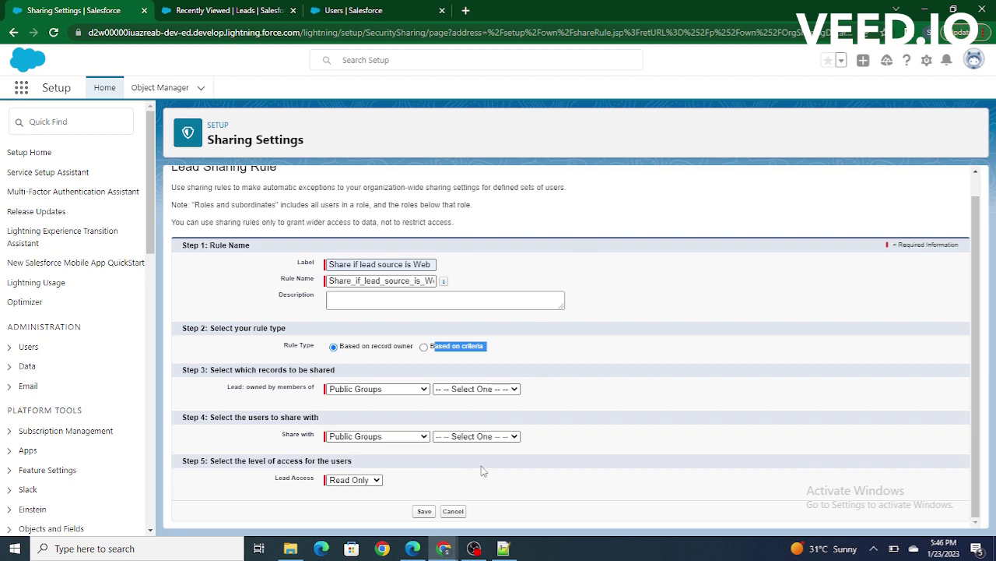
{"action": "left_click", "coordinate": [504, 548]}
Check the note's lead source condition and make the rule Based on criteria.
{"action": "left_click", "coordinate": [480, 192]}
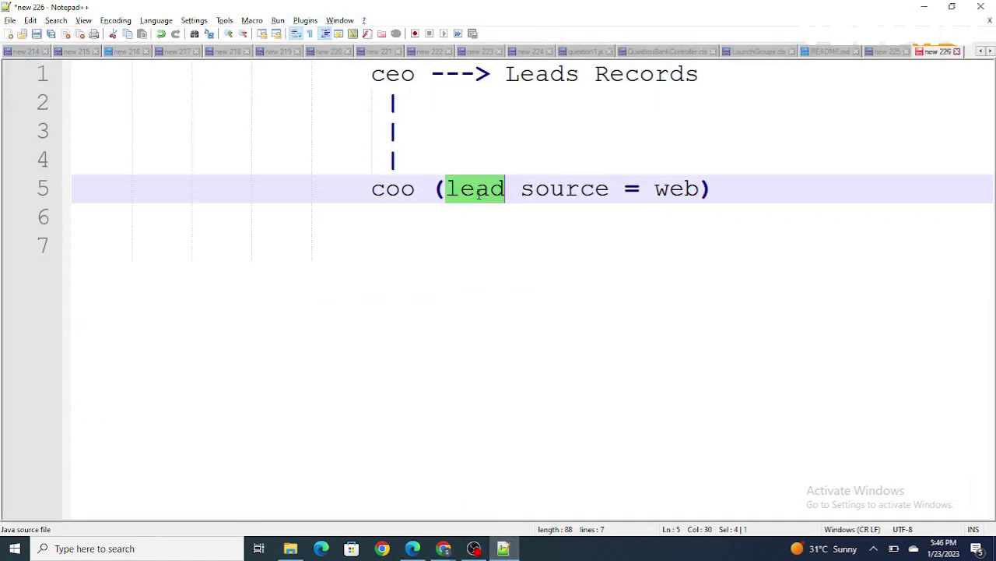
{"action": "double_click", "coordinate": [553, 195]}
{"action": "left_click", "coordinate": [505, 549]}
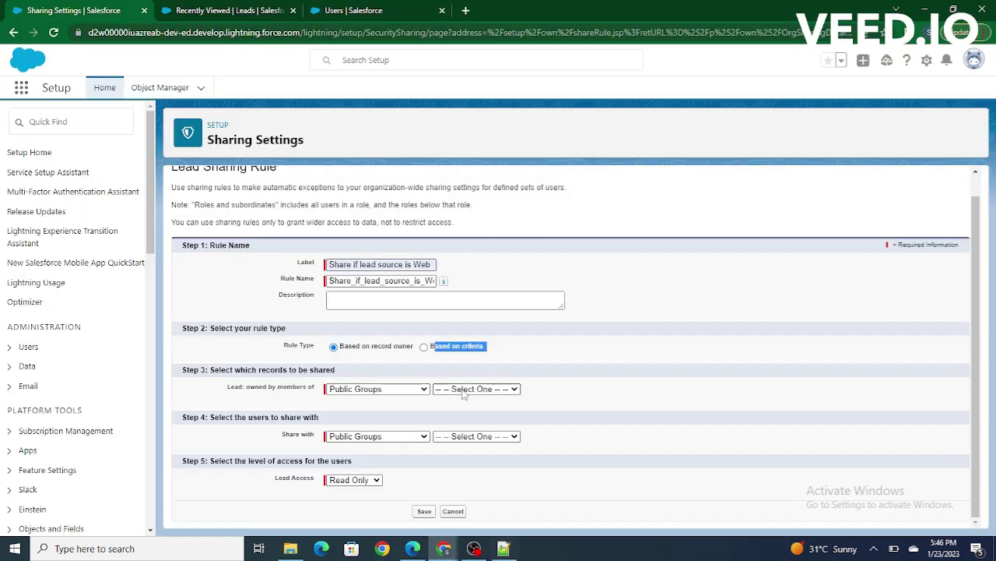
{"action": "left_click", "coordinate": [424, 348]}
Set the rule criterion to Lead Source equals Web.
{"action": "left_click", "coordinate": [415, 401]}
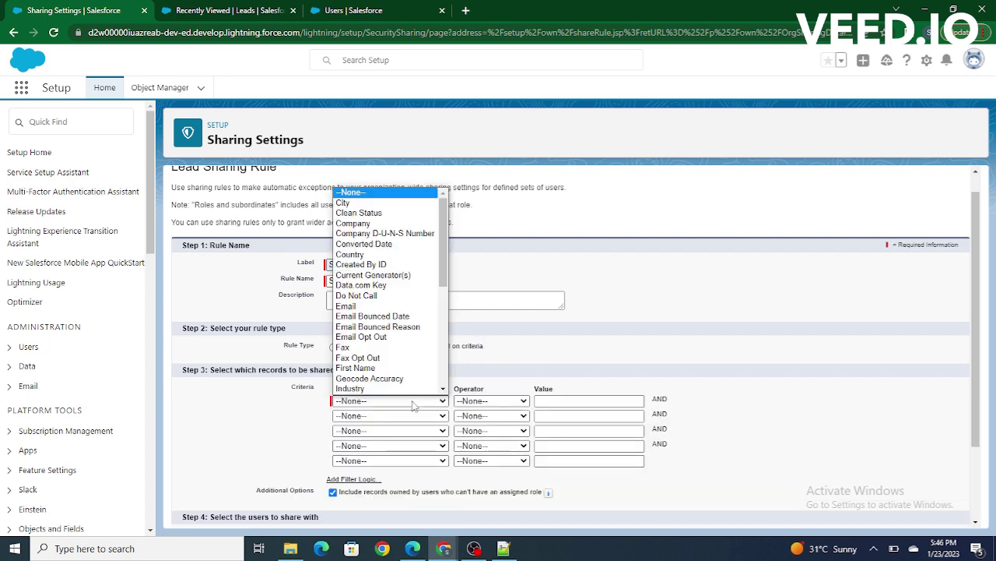
{"action": "key", "text": "s"}
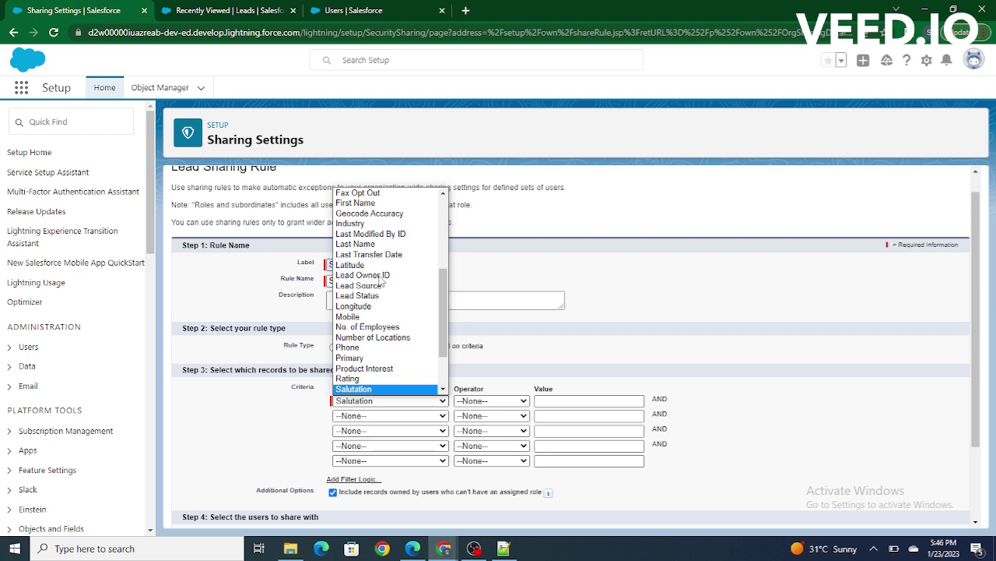
{"action": "key", "text": "i"}
{"action": "left_click", "coordinate": [380, 275]}
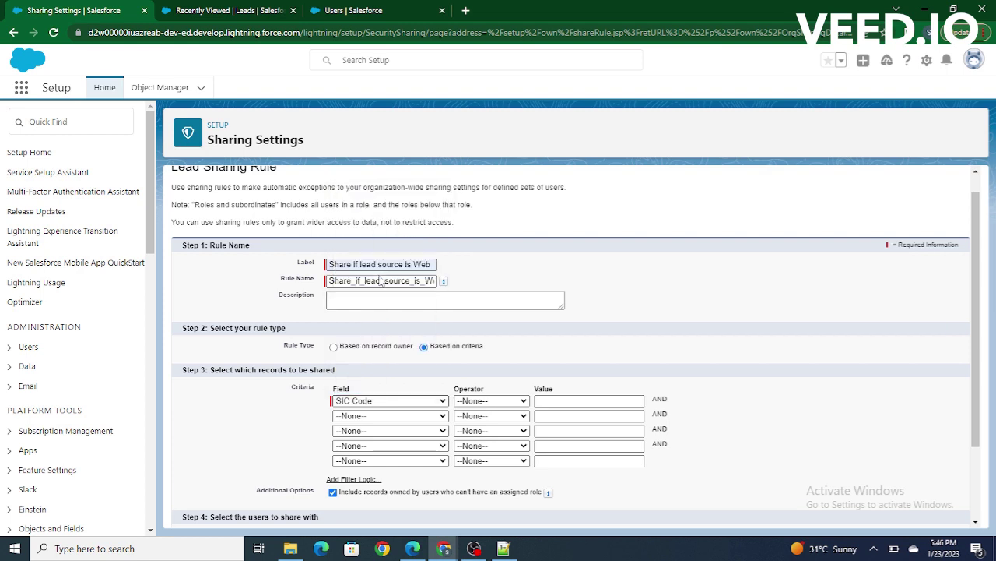
{"action": "left_click", "coordinate": [487, 401]}
{"action": "left_click", "coordinate": [486, 425]}
{"action": "left_click", "coordinate": [655, 400]}
{"action": "left_click", "coordinate": [39, 123]}
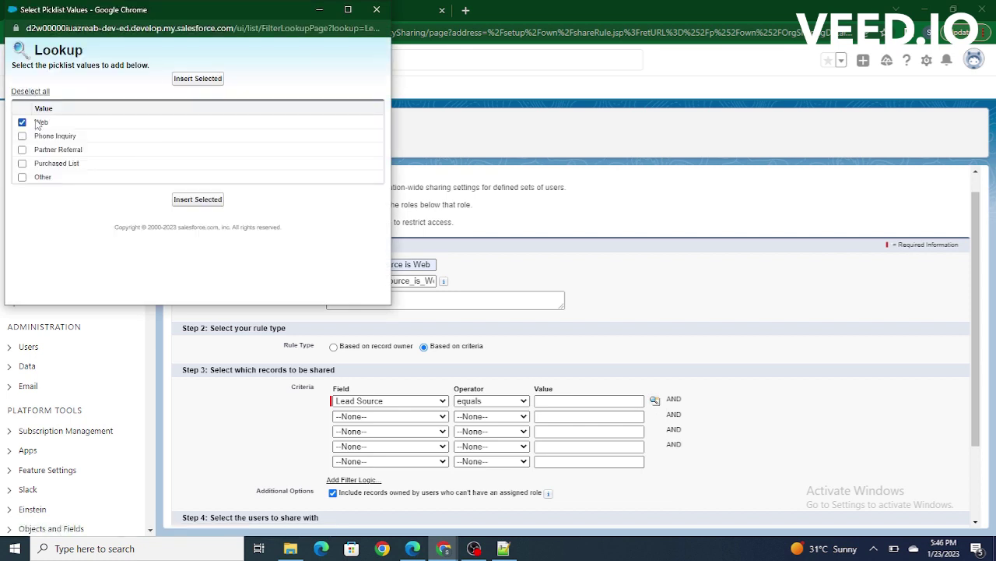
{"action": "left_click", "coordinate": [188, 200]}
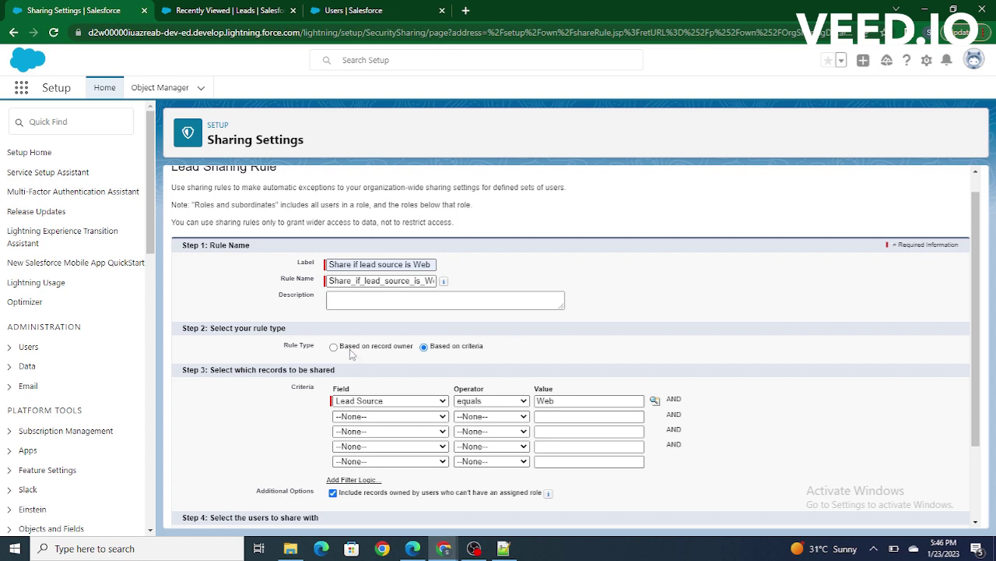
{"action": "left_click_drag", "start_coordinate": [343, 350], "coordinate": [411, 352]}
Scroll to the 'share with' section and re-check the ceo and coo lines in the note.
{"action": "left_click", "coordinate": [521, 352]}
{"action": "left_click", "coordinate": [503, 549]}
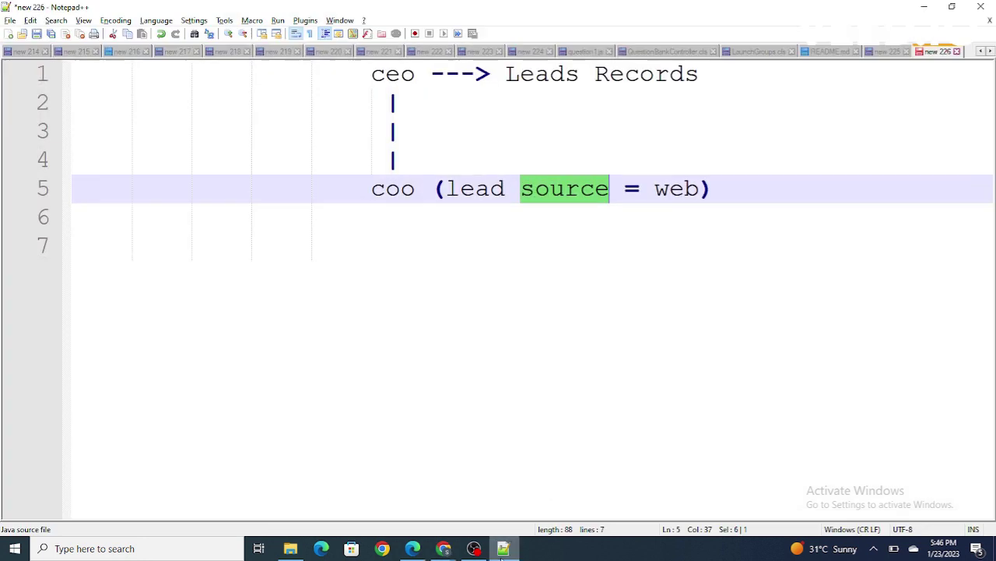
{"action": "left_click", "coordinate": [504, 548]}
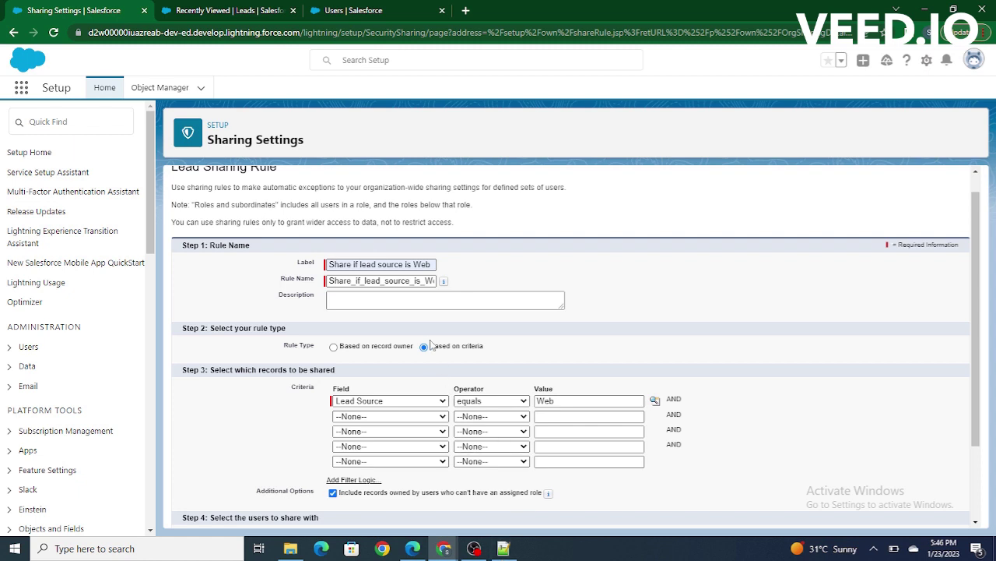
{"action": "scroll", "coordinate": [506, 366], "scroll_direction": "down", "scroll_amount": 3}
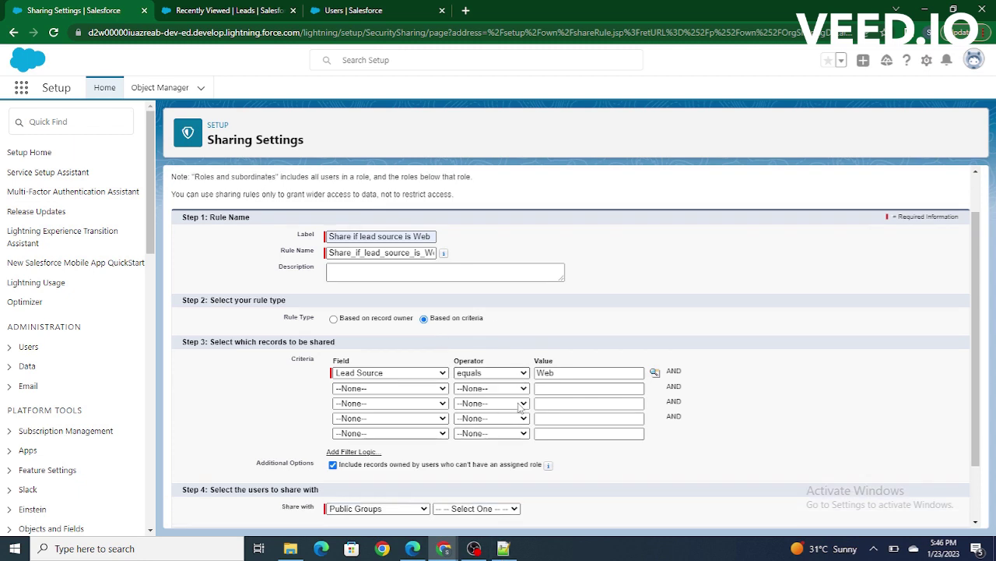
{"action": "left_click_drag", "start_coordinate": [201, 417], "coordinate": [313, 418]}
{"action": "left_click", "coordinate": [257, 452]}
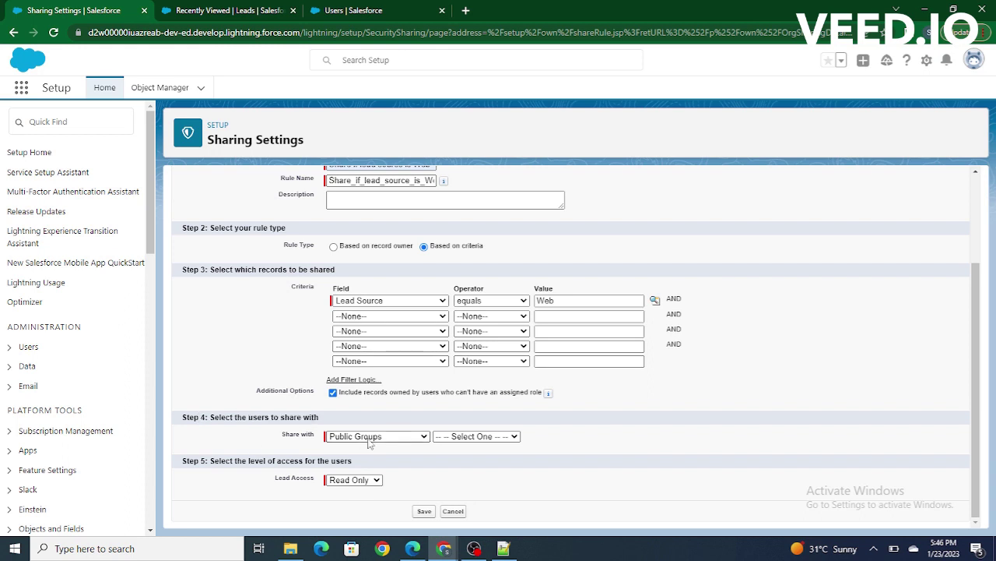
{"action": "left_click", "coordinate": [391, 439]}
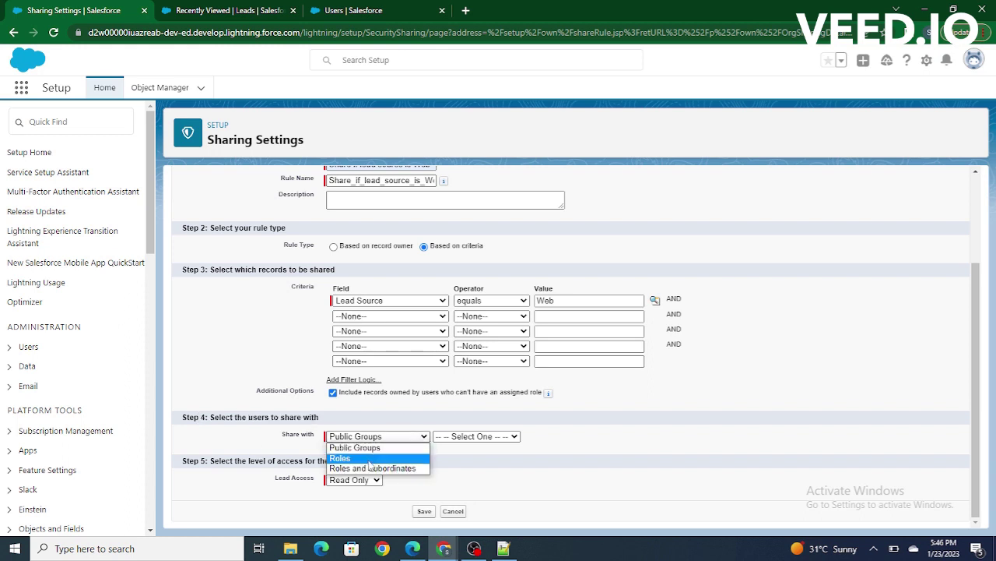
{"action": "left_click", "coordinate": [503, 548]}
{"action": "double_click", "coordinate": [503, 193]}
{"action": "double_click", "coordinate": [559, 190]}
{"action": "double_click", "coordinate": [374, 81]}
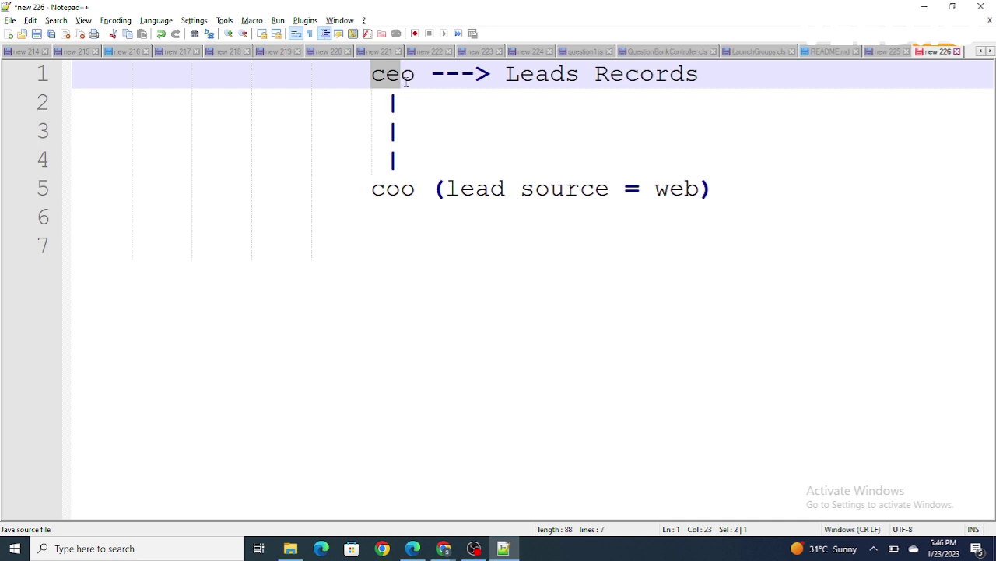
{"action": "left_click", "coordinate": [372, 188]}
{"action": "left_click_drag", "start_coordinate": [373, 189], "coordinate": [418, 191]}
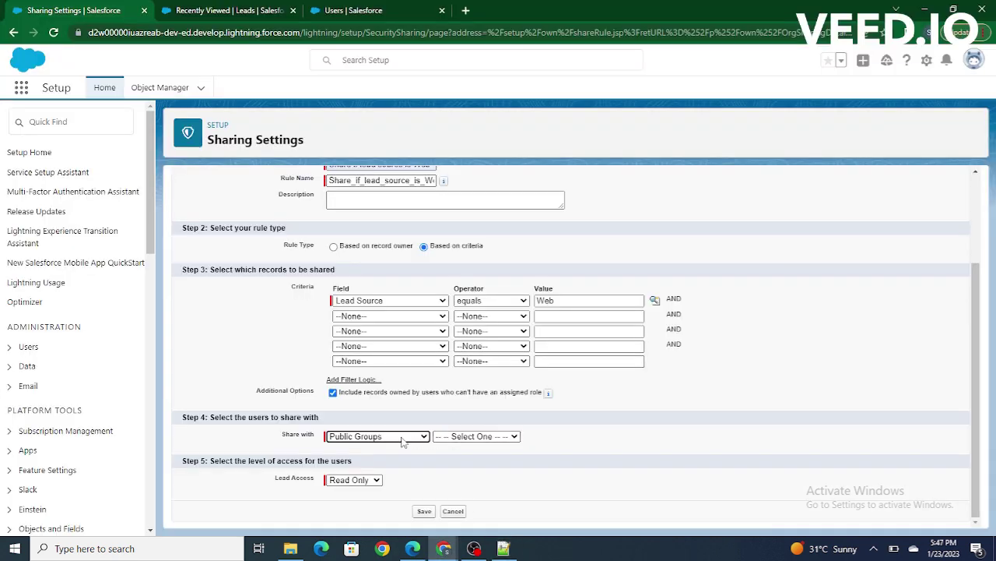
Share the rule with the COO role.
{"action": "left_click", "coordinate": [403, 441]}
{"action": "left_click", "coordinate": [390, 458]}
{"action": "left_click", "coordinate": [467, 436]}
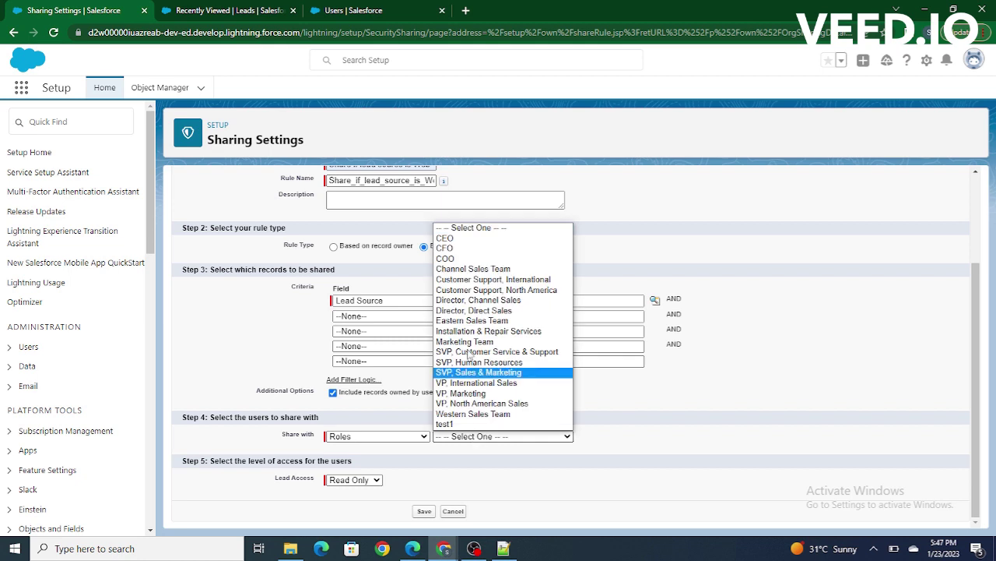
{"action": "left_click", "coordinate": [450, 258]}
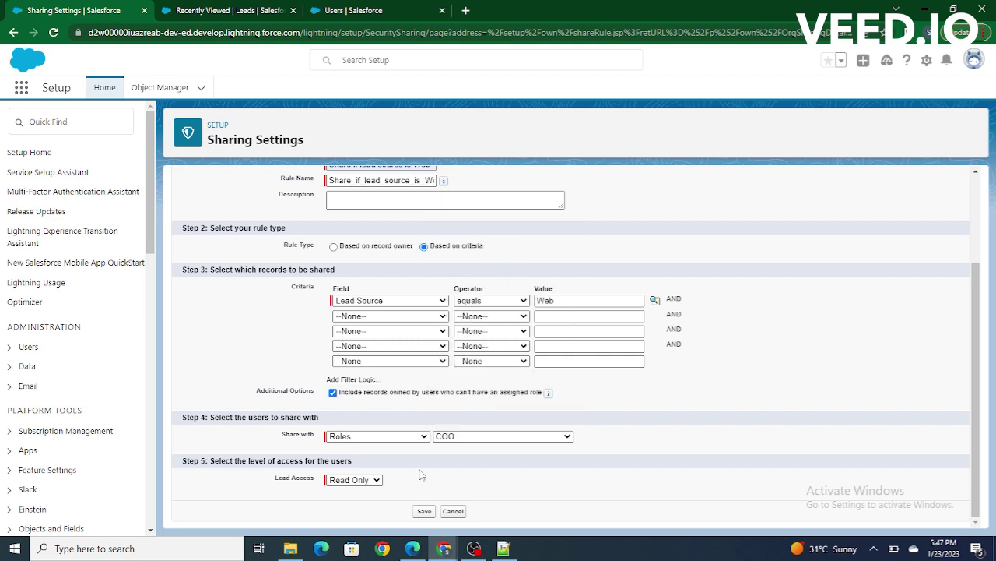
Set Lead Access to Read/Write, save the rule and confirm the recalculation.
{"action": "left_click", "coordinate": [348, 479]}
{"action": "left_click", "coordinate": [348, 479]}
{"action": "left_click", "coordinate": [360, 481]}
{"action": "left_click", "coordinate": [362, 510]}
{"action": "left_click", "coordinate": [351, 482]}
{"action": "left_click", "coordinate": [355, 503]}
{"action": "left_click", "coordinate": [424, 511]}
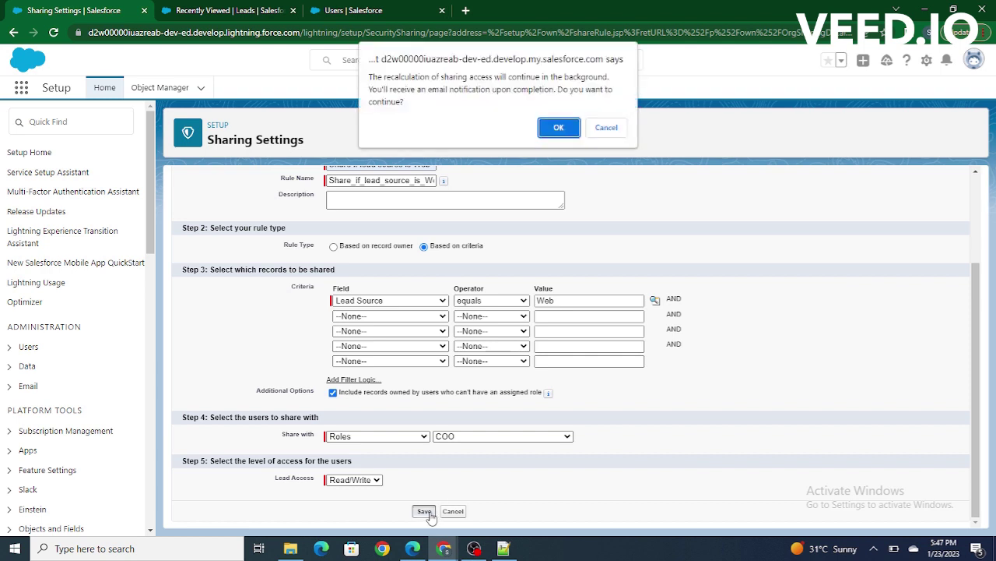
{"action": "left_click", "coordinate": [552, 134]}
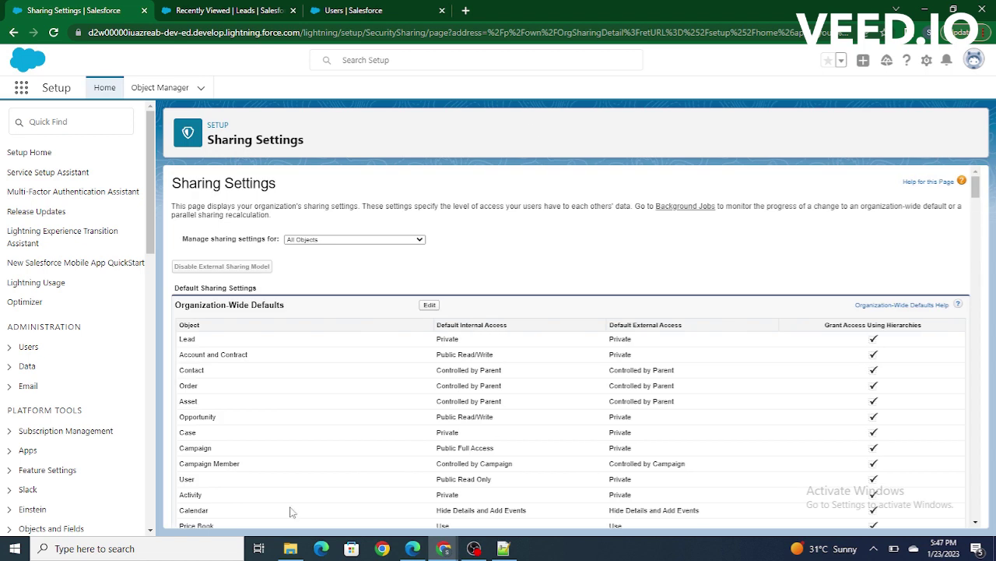
Start a new lead from the Leads home page with salutation Mr.
{"action": "left_click", "coordinate": [214, 11]}
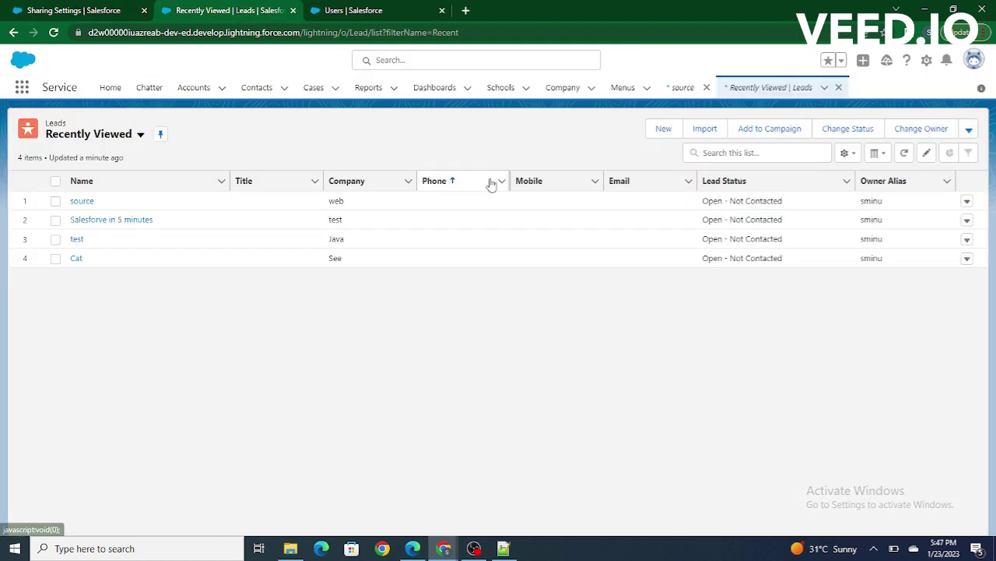
{"action": "left_click", "coordinate": [742, 98]}
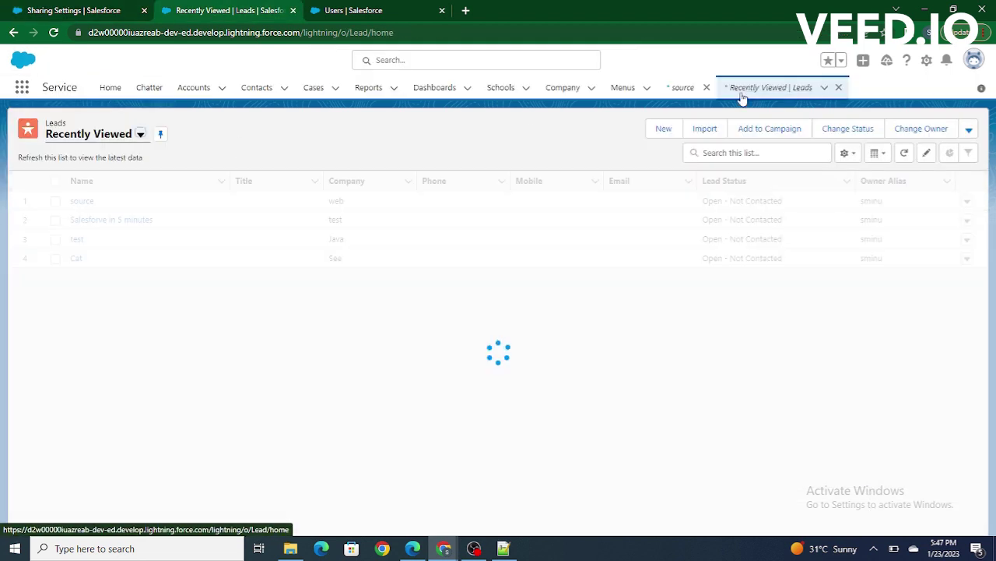
{"action": "left_click", "coordinate": [672, 126]}
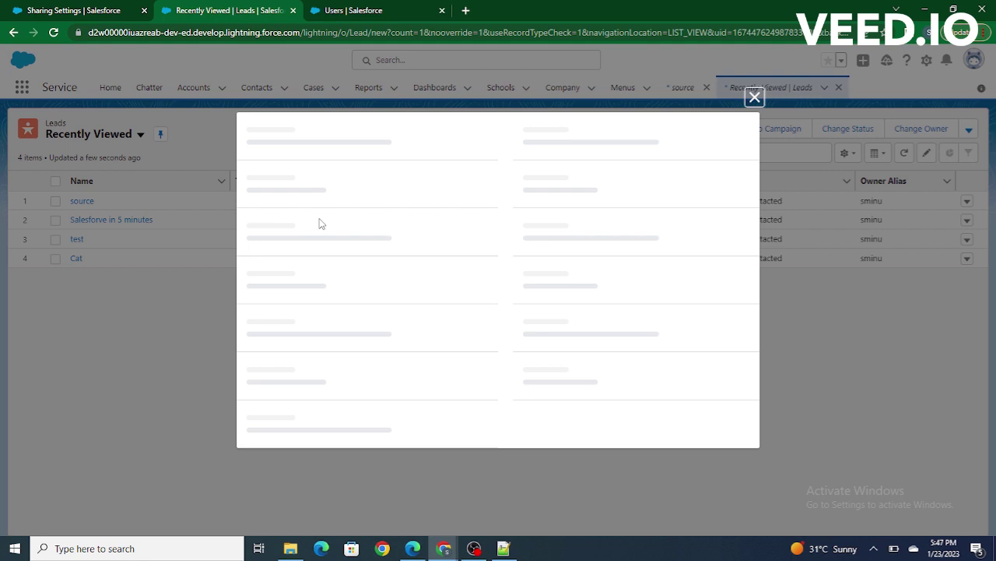
{"action": "left_click", "coordinate": [317, 223]}
{"action": "left_click", "coordinate": [314, 262]}
Enter the lead's last name and company rtgs, set Lead Source to Web, and save.
{"action": "left_click", "coordinate": [304, 289]}
{"action": "type", "text": "t"}
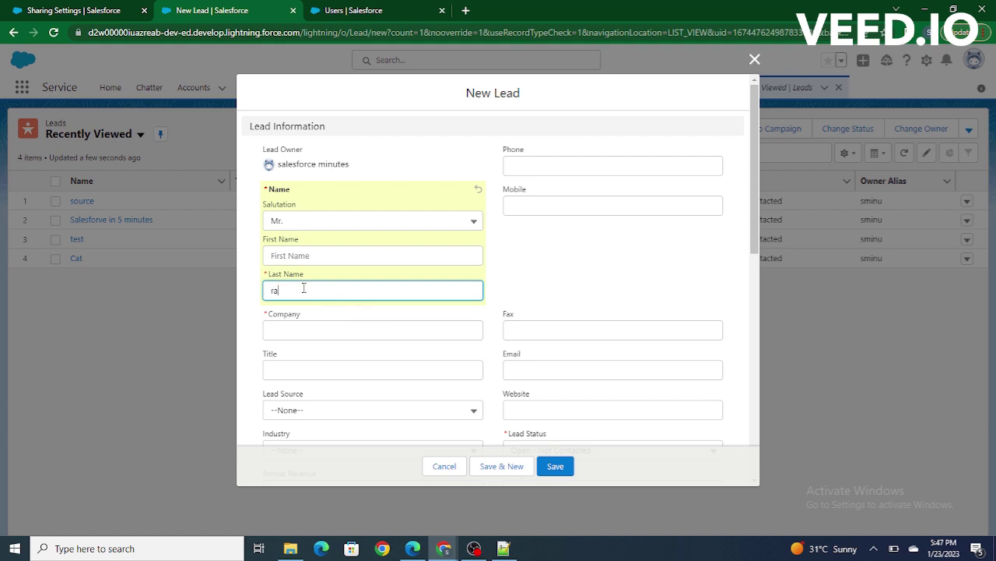
{"action": "left_click", "coordinate": [317, 328]}
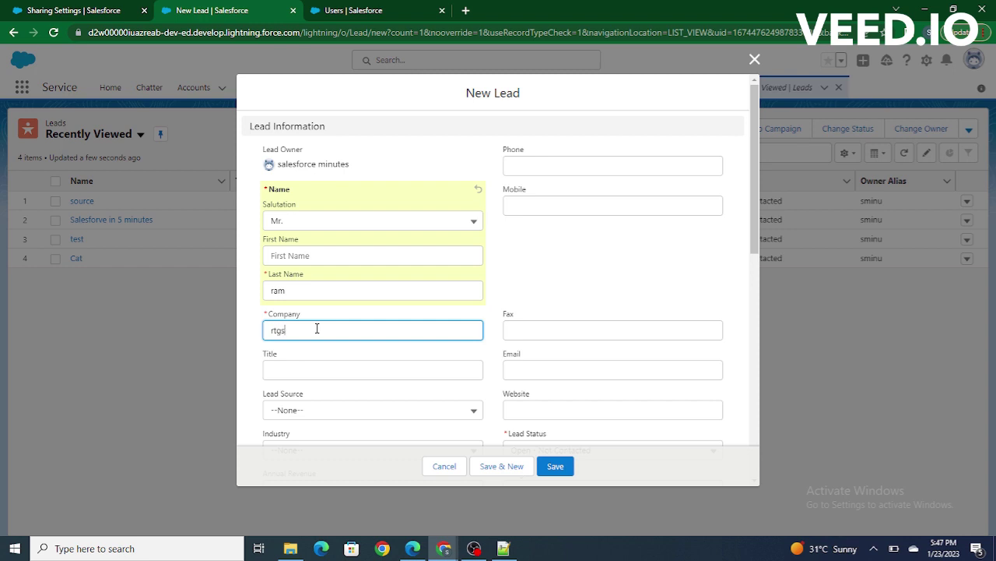
{"action": "left_click", "coordinate": [545, 266]}
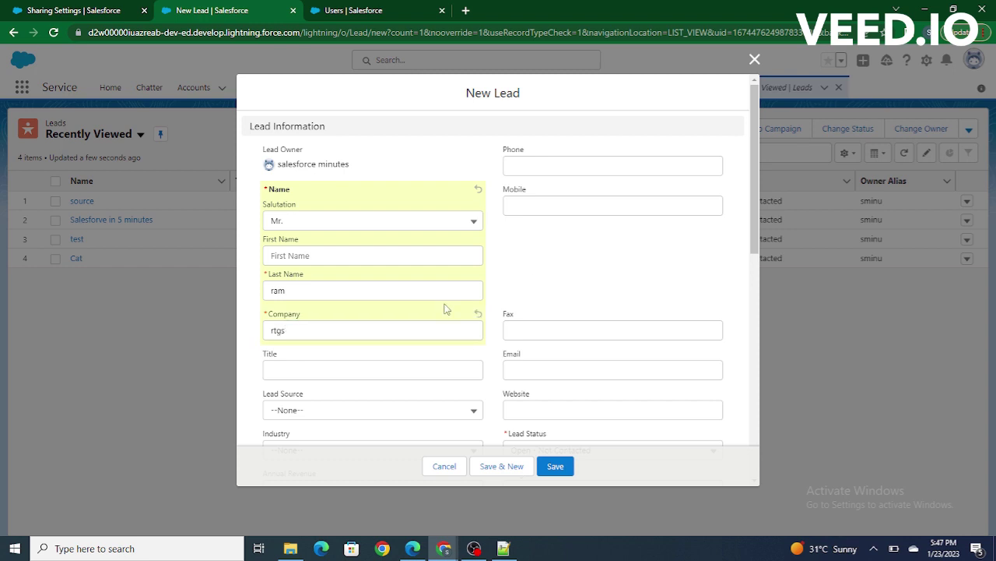
{"action": "scroll", "coordinate": [446, 309], "scroll_direction": "down", "scroll_amount": 1}
{"action": "scroll", "coordinate": [378, 303], "scroll_direction": "down", "scroll_amount": 1}
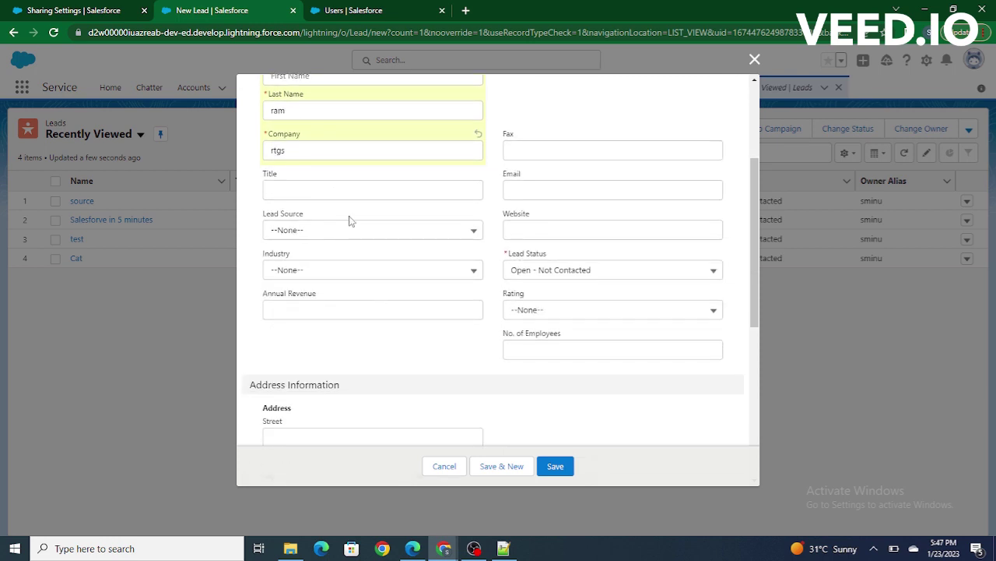
{"action": "scroll", "coordinate": [350, 212], "scroll_direction": "up", "scroll_amount": 2}
{"action": "scroll", "coordinate": [302, 300], "scroll_direction": "down", "scroll_amount": 2}
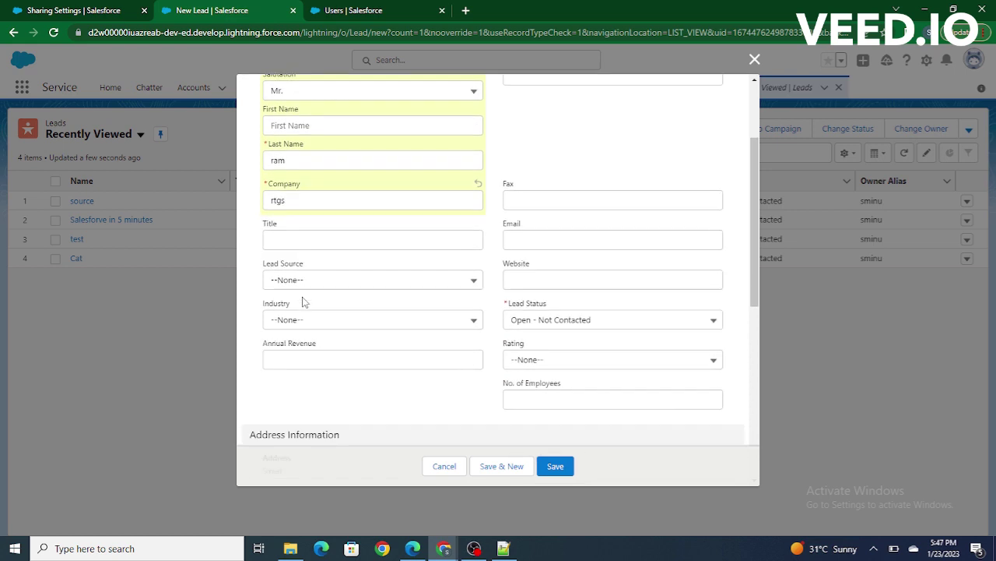
{"action": "left_click", "coordinate": [287, 229]}
{"action": "left_click", "coordinate": [306, 285]}
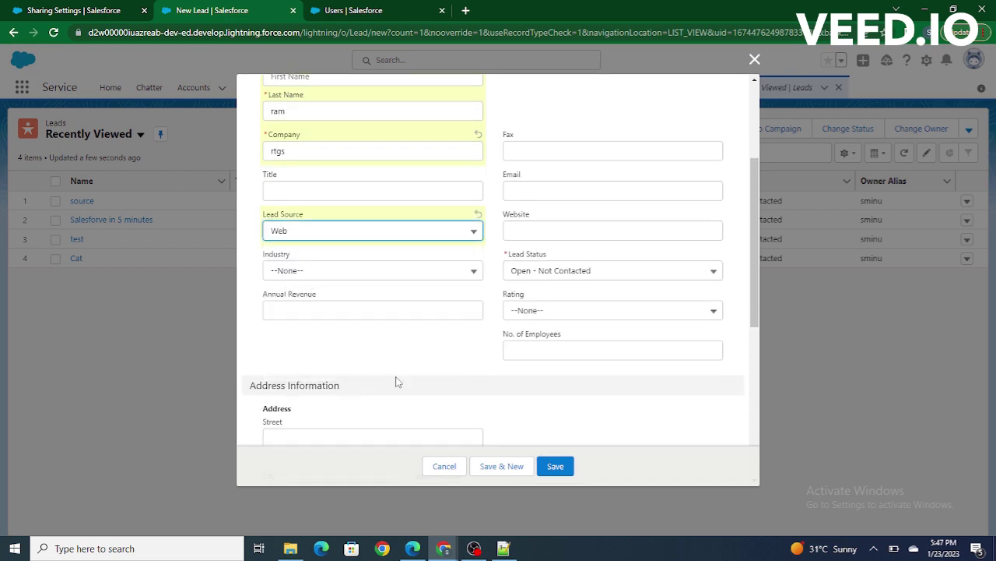
{"action": "left_click", "coordinate": [554, 466]}
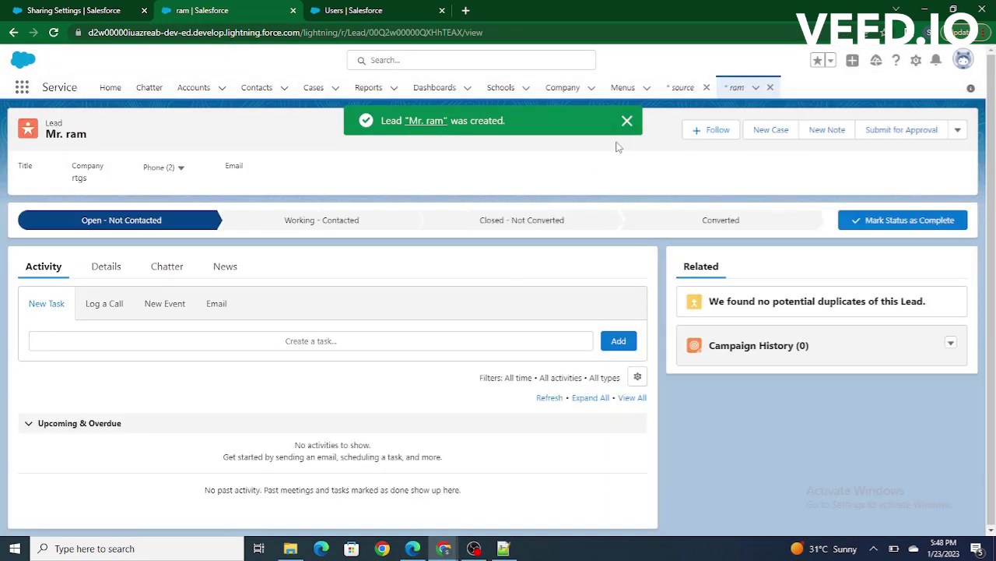
In the other window, refresh leads and switch to Today's Leads, which lists the rtgs lead.
{"action": "left_click", "coordinate": [627, 121]}
{"action": "left_click", "coordinate": [412, 548]}
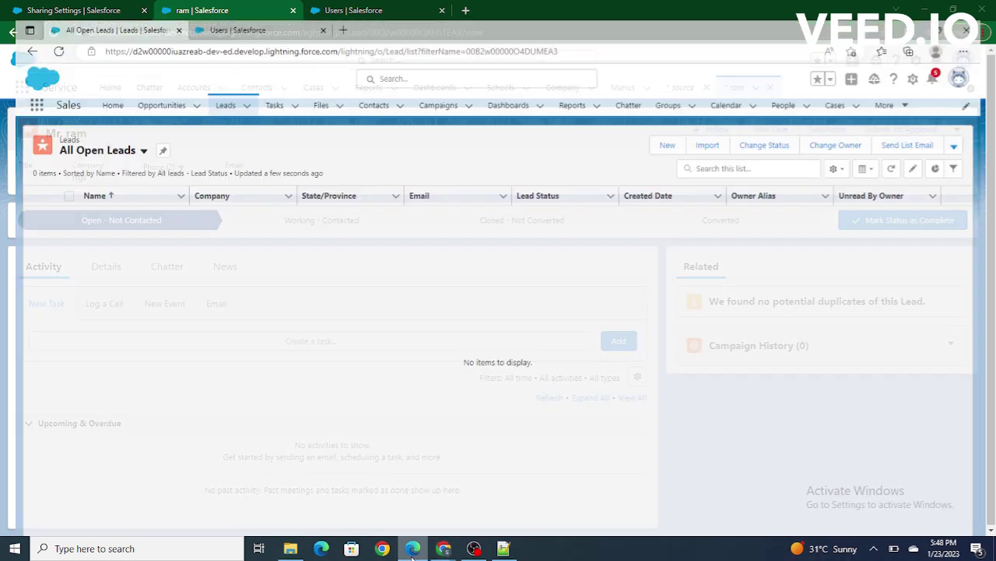
{"action": "left_click", "coordinate": [44, 32]}
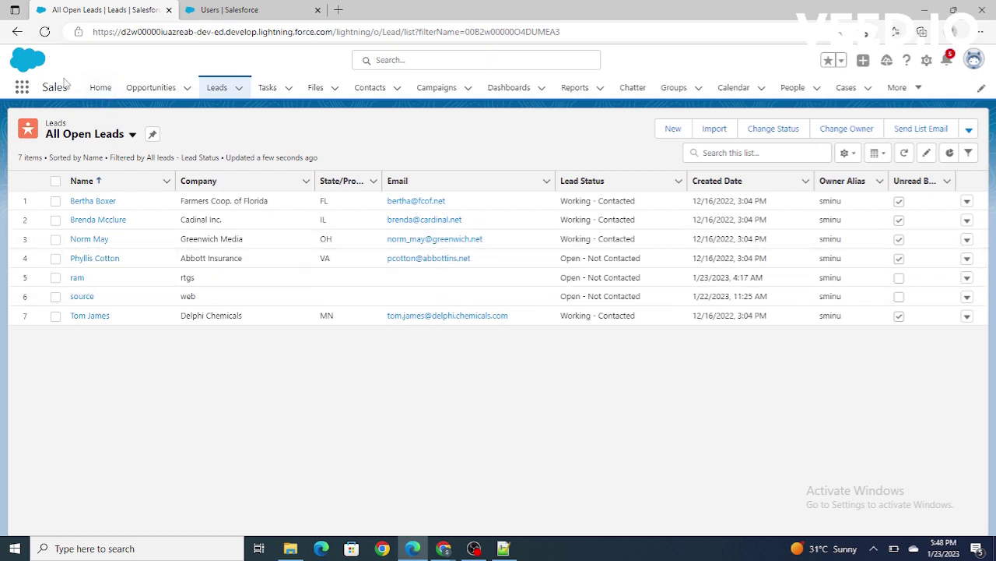
{"action": "left_click", "coordinate": [245, 9]}
{"action": "left_click", "coordinate": [107, 10]}
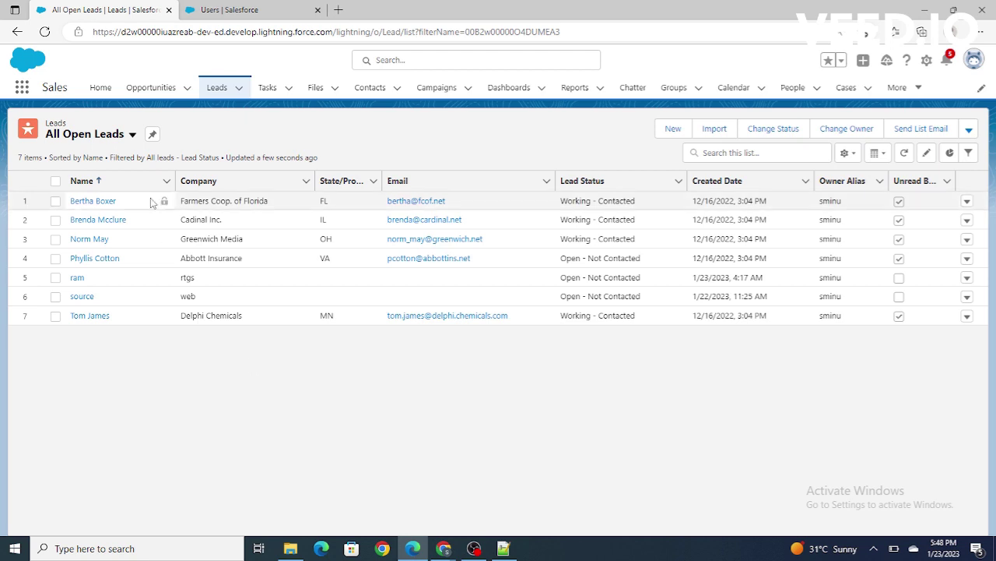
{"action": "left_click", "coordinate": [93, 134]}
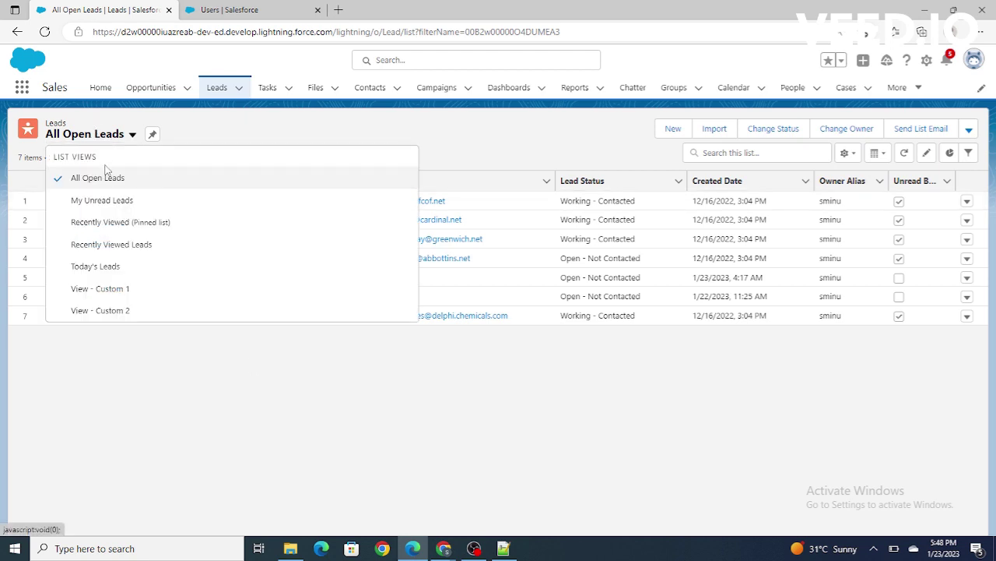
{"action": "left_click", "coordinate": [112, 266]}
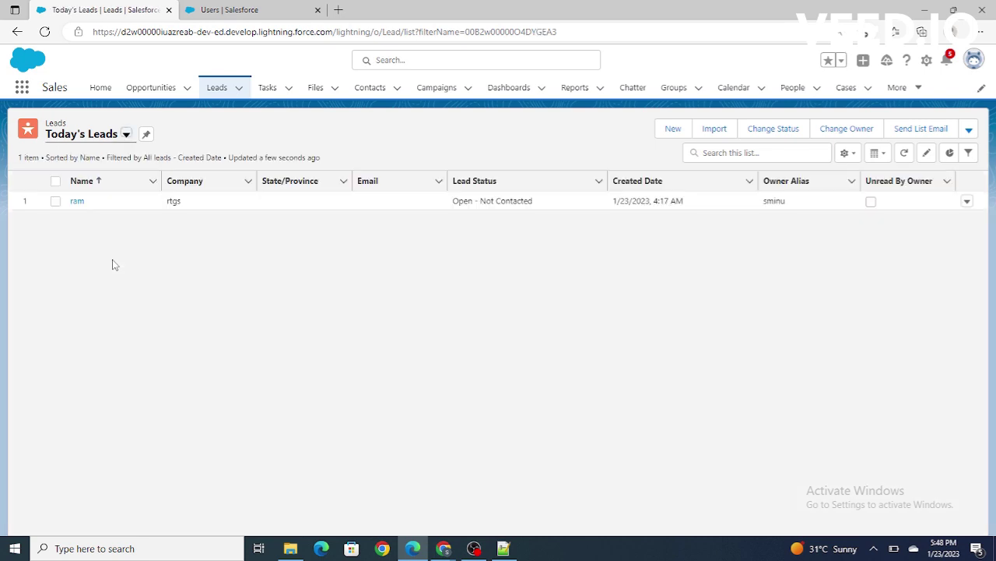
{"action": "mouse_move", "coordinate": [444, 548]}
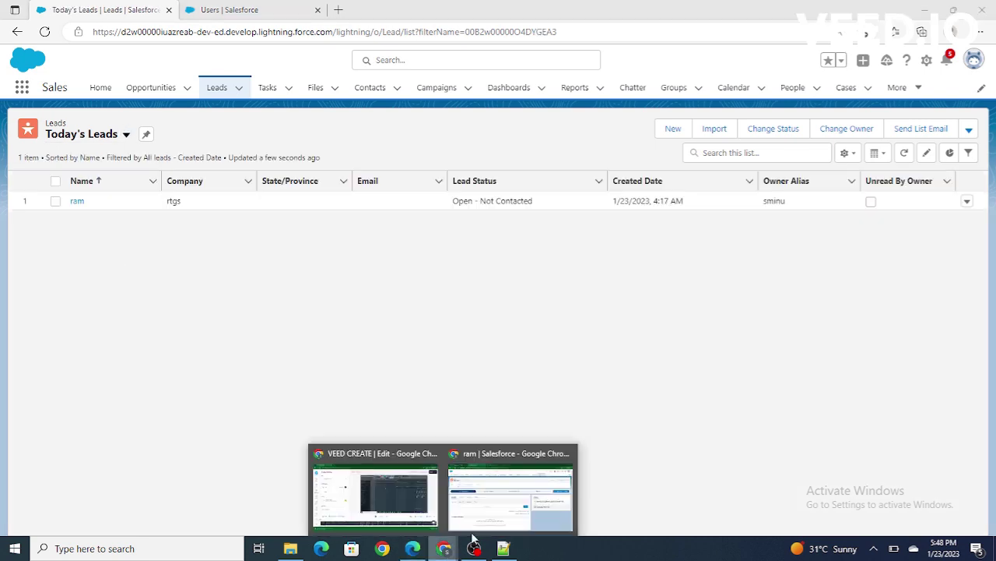
{"action": "left_click", "coordinate": [503, 506]}
Delete the Web-source Lead sharing rule for the COO role and reload Sharing Settings.
{"action": "left_click", "coordinate": [36, 12]}
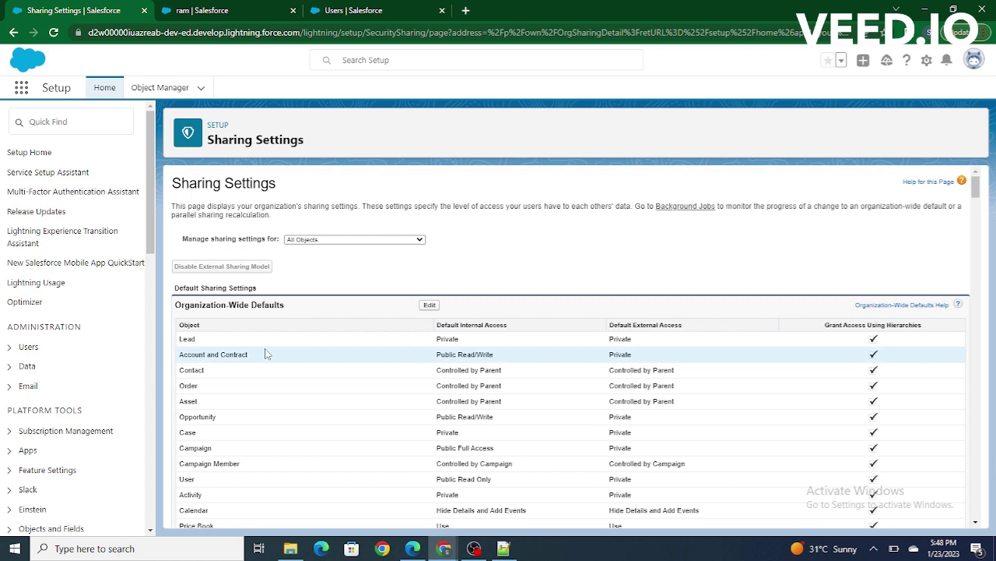
{"action": "key", "text": "alt+Tab"}
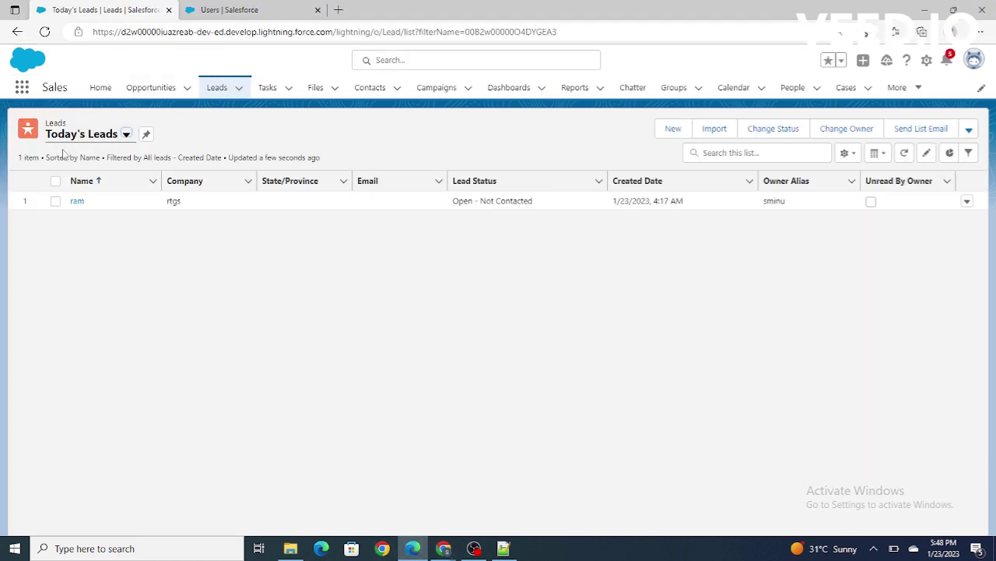
{"action": "mouse_move", "coordinate": [444, 548]}
{"action": "left_click", "coordinate": [502, 518]}
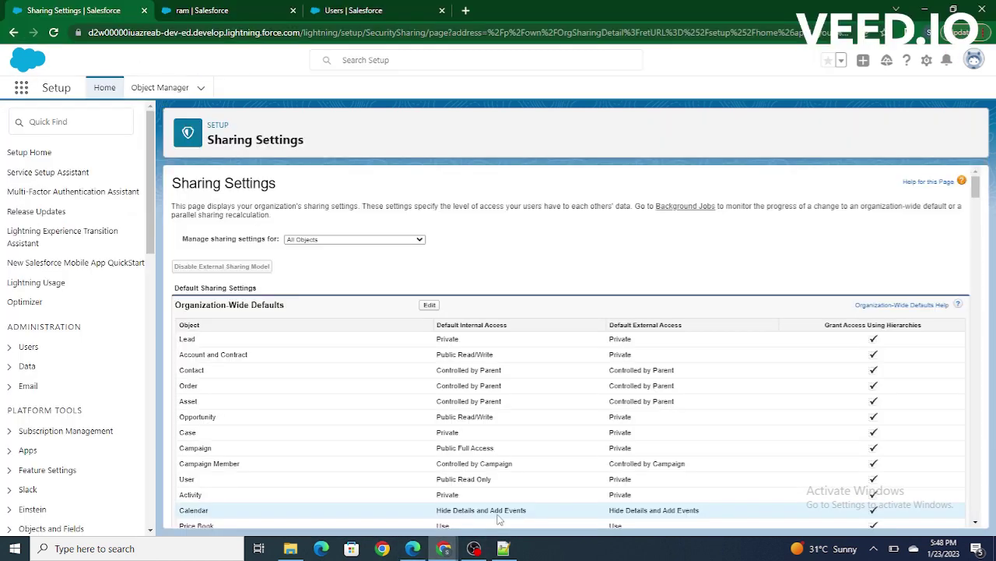
{"action": "scroll", "coordinate": [440, 386], "scroll_direction": "down", "scroll_amount": 15}
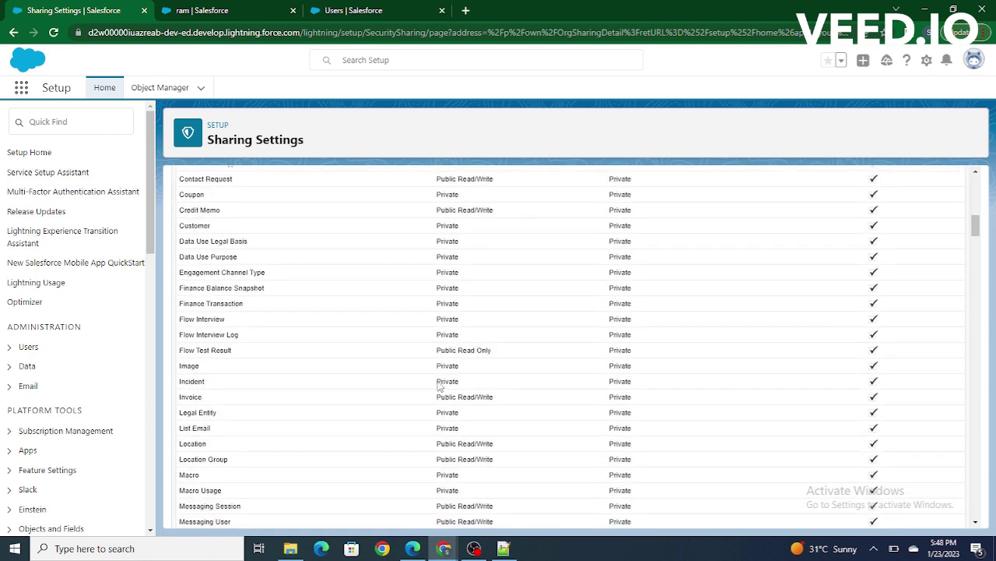
{"action": "scroll", "coordinate": [438, 383], "scroll_direction": "down", "scroll_amount": 5}
{"action": "scroll", "coordinate": [439, 383], "scroll_direction": "up", "scroll_amount": 1}
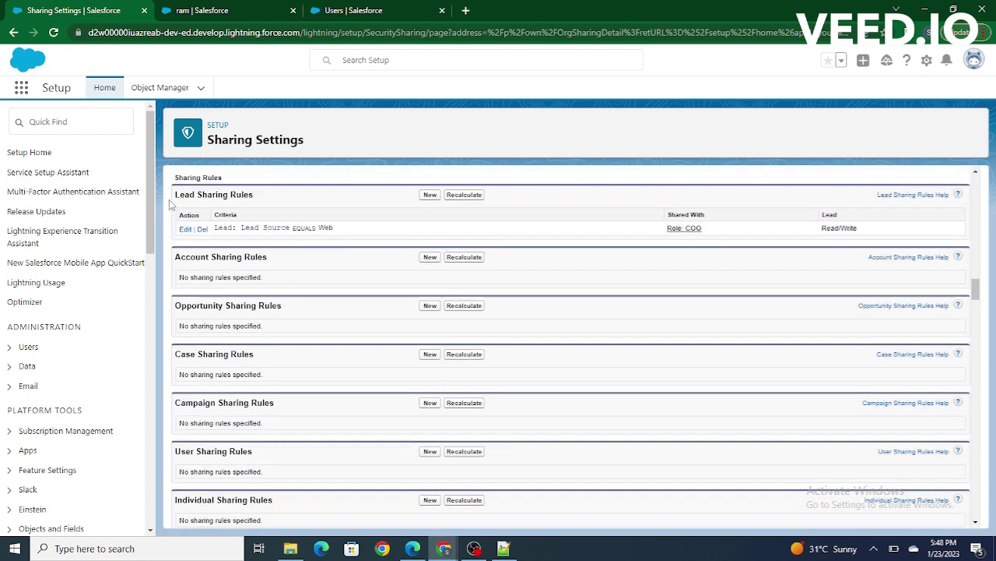
{"action": "left_click", "coordinate": [203, 231]}
{"action": "left_click", "coordinate": [555, 124]}
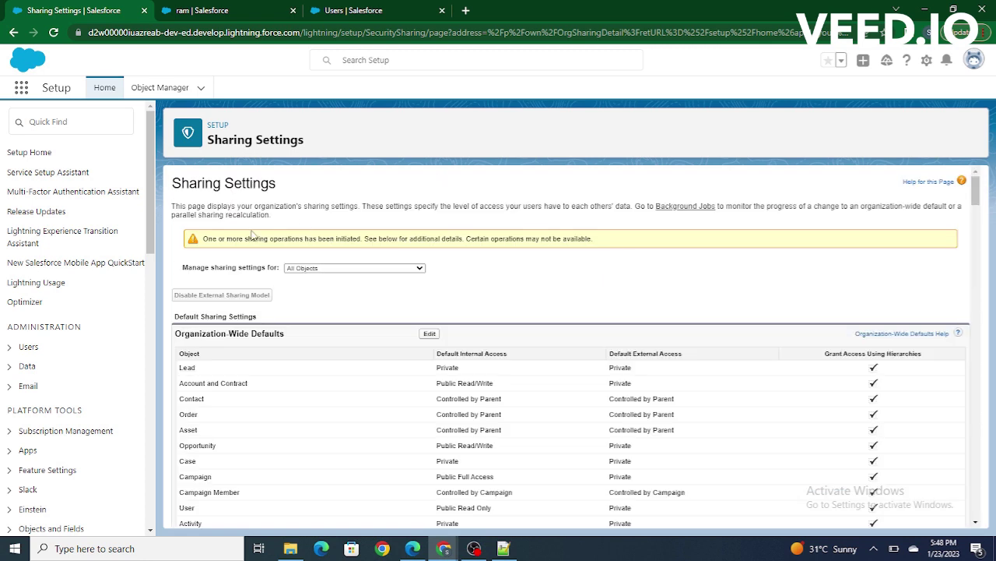
{"action": "left_click_drag", "start_coordinate": [203, 238], "coordinate": [600, 244]}
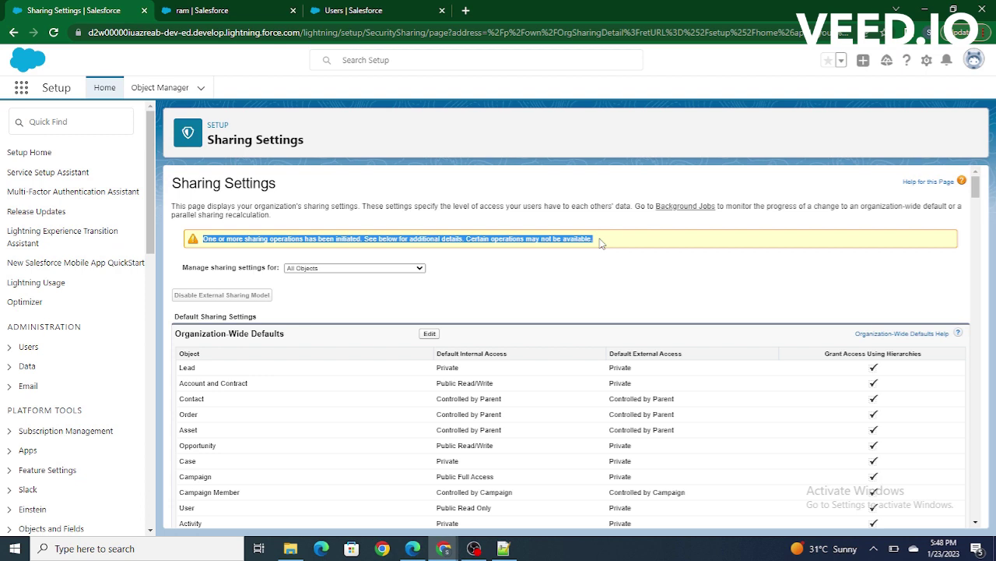
{"action": "left_click", "coordinate": [55, 33]}
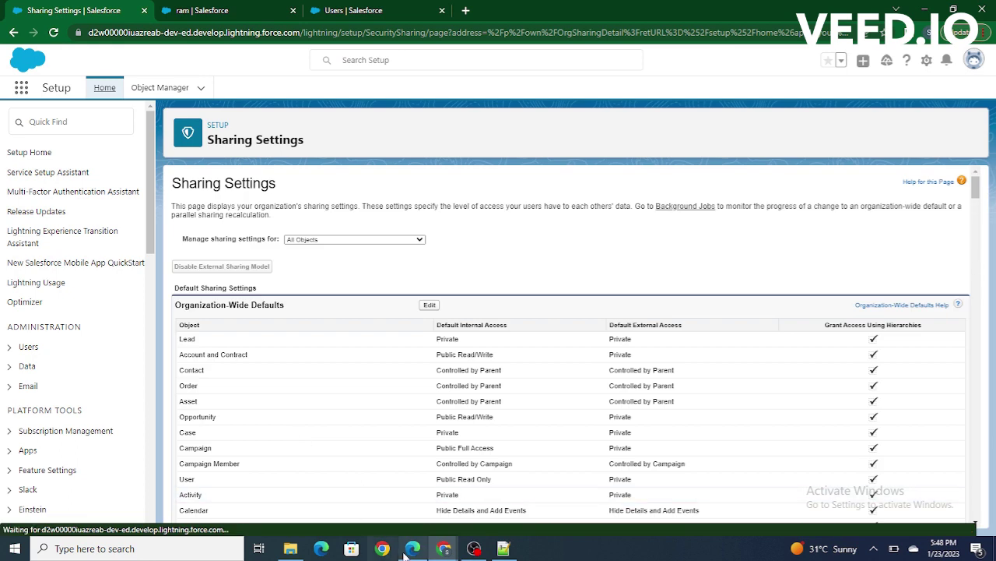
{"action": "left_click", "coordinate": [411, 549]}
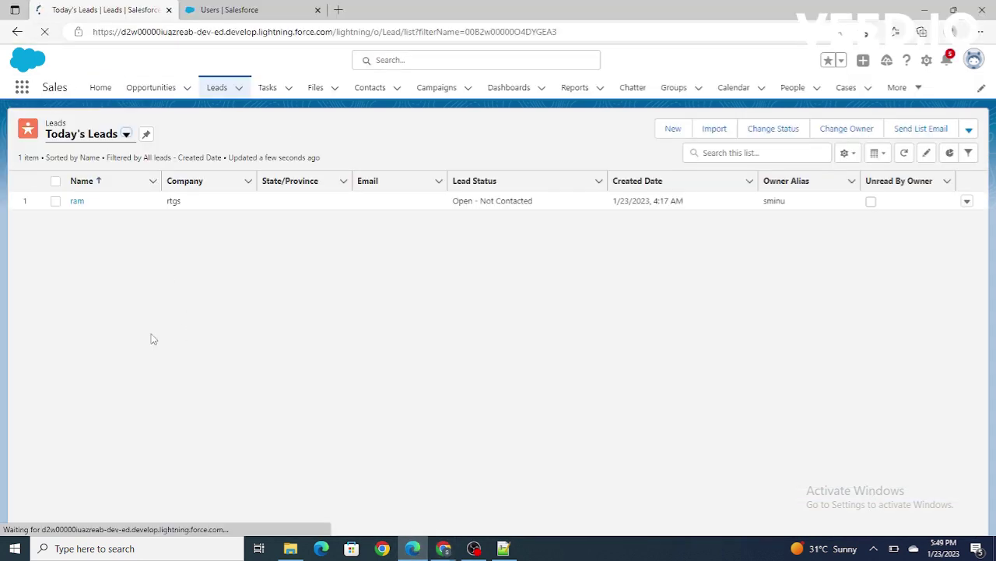